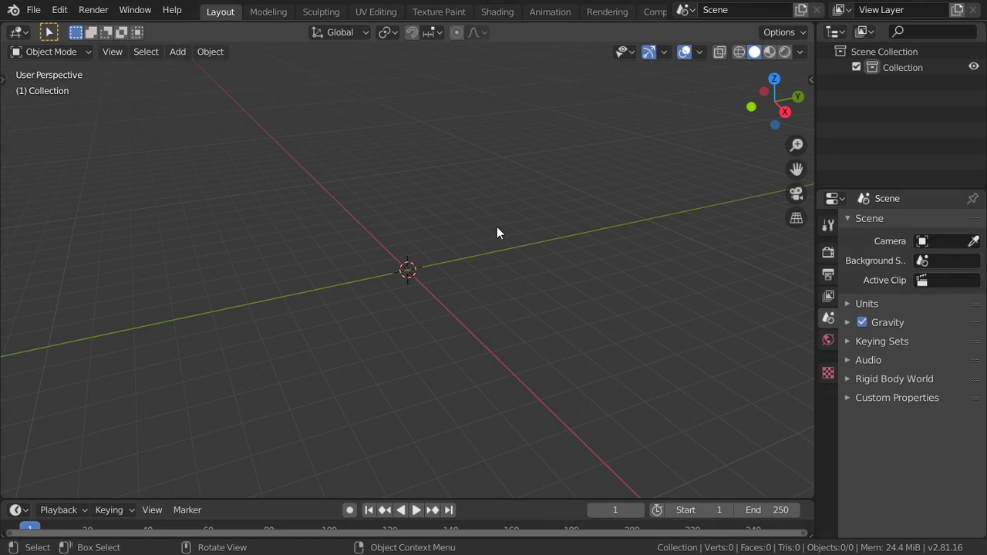
Step: Add a plane mesh and scale it up to a large size
left_click(435, 247)
key("shift+a")
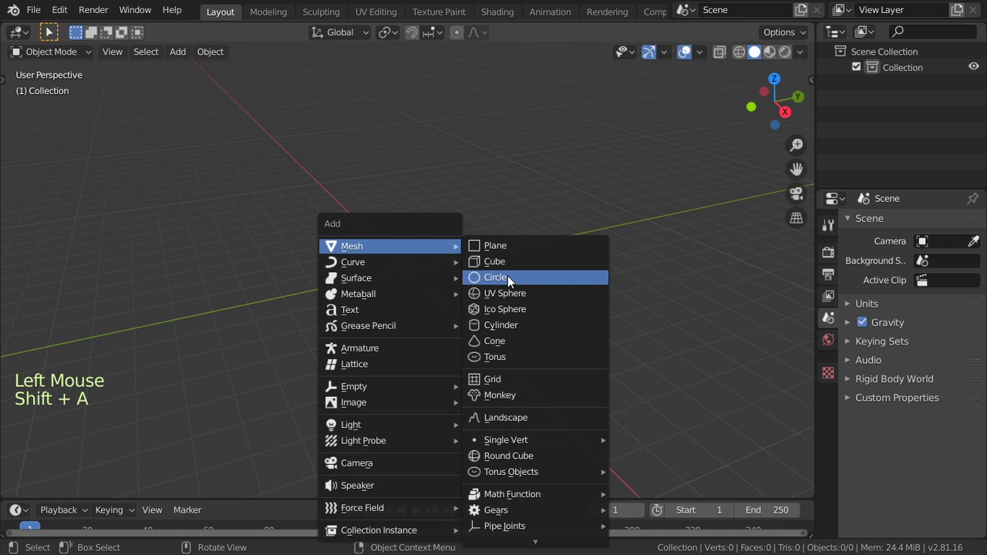
left_click(505, 251)
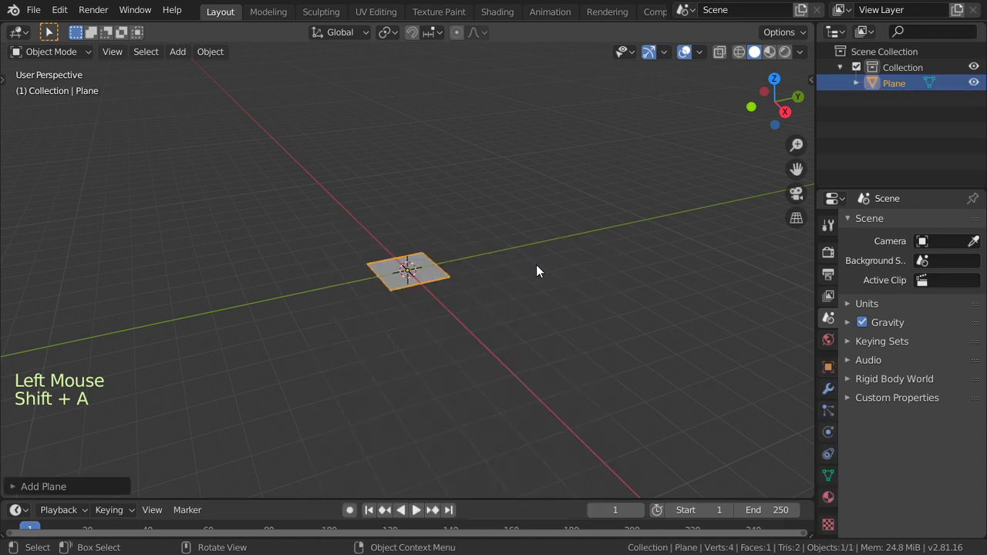
key("s")
left_click(471, 265)
scroll(471, 265, "down", 6)
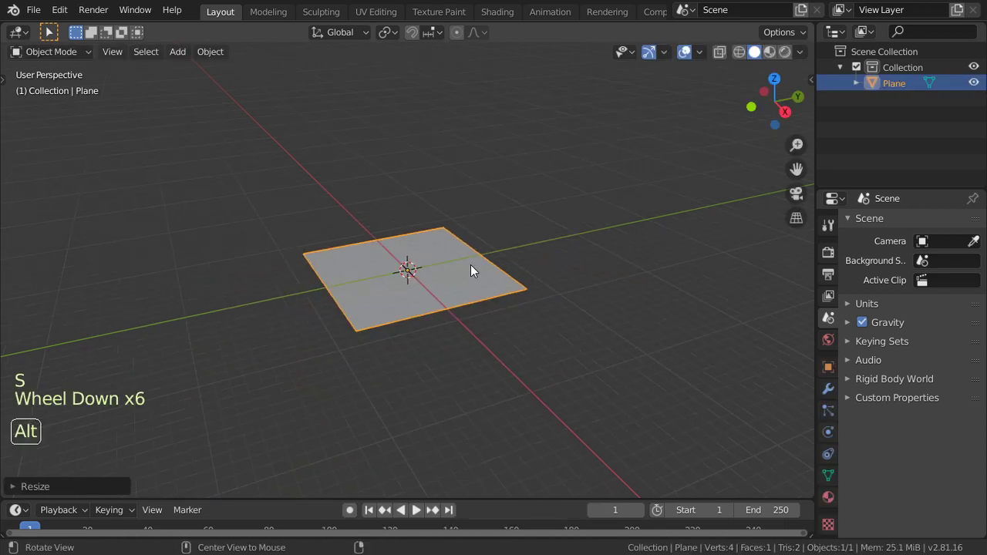
middle_click_drag(471, 265, 558, 315)
Step: In Edit Mode, subdivide the plane with Number of Cuts set to 50
key("Tab")
key("w")
right_click(494, 270)
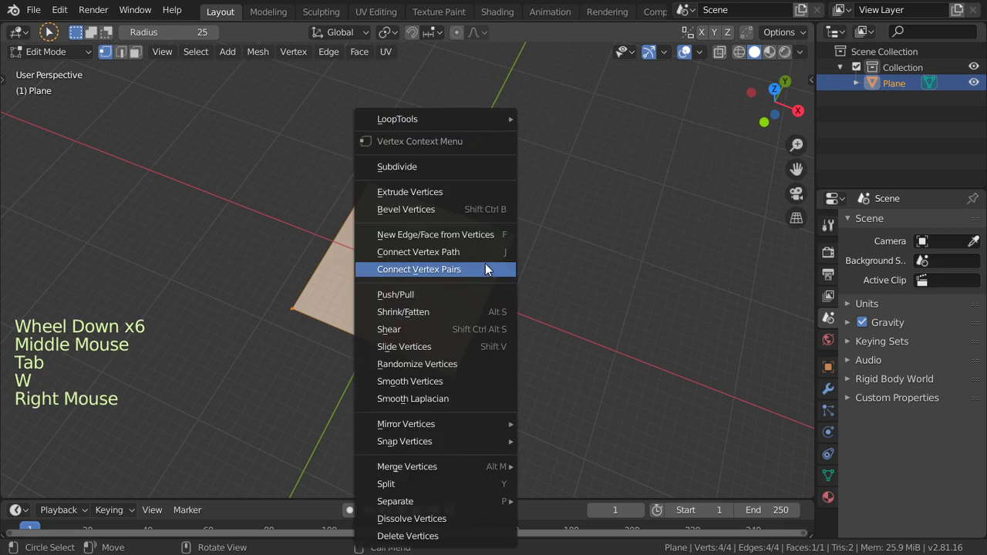
left_click(417, 167)
key("t")
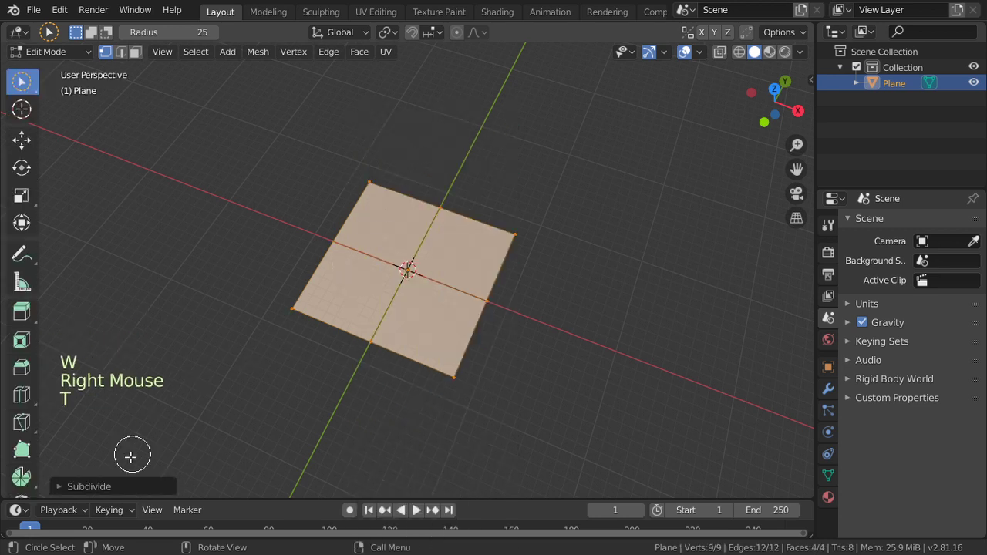
left_click(125, 486)
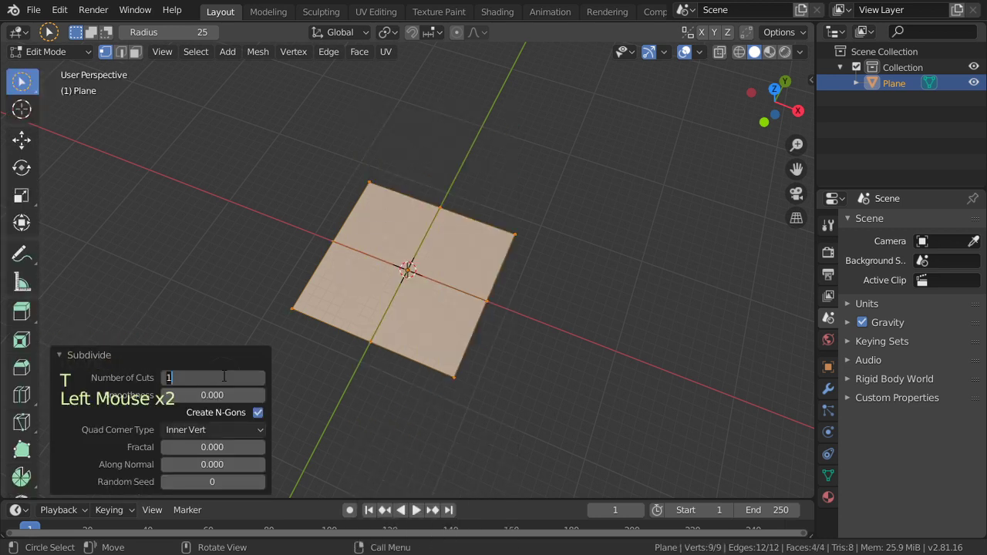
type("0")
key("Return")
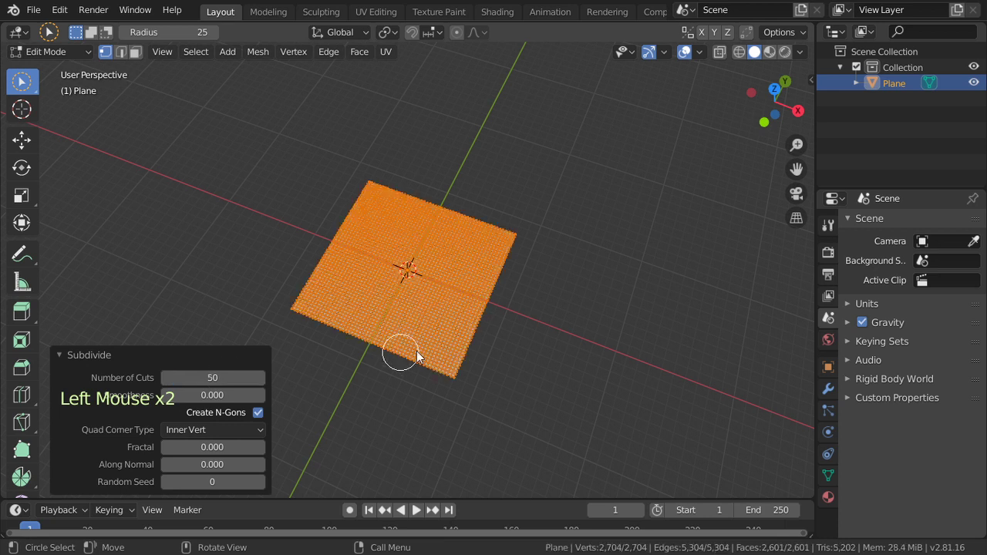
left_click(189, 355)
scroll(584, 296, "up", 1)
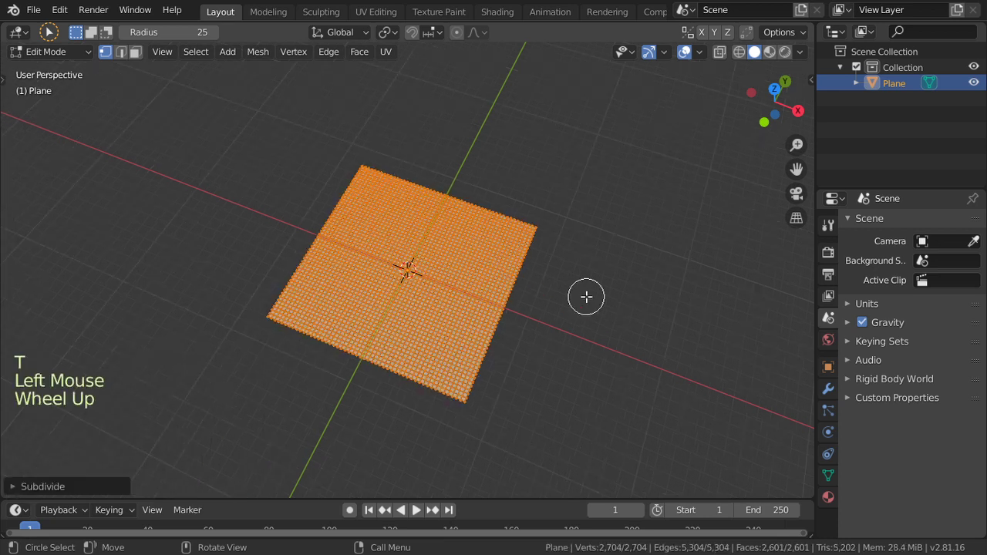
scroll(587, 297, "up", 6)
Step: Select a small patch of the grid and bring up the selection tool choices
left_click(526, 284)
key("t")
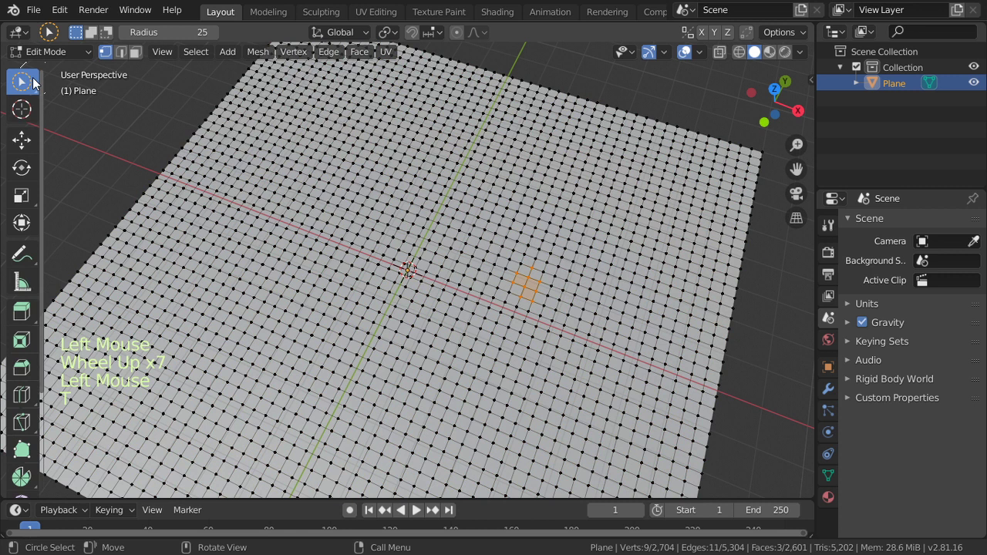
left_click(16, 83)
Step: Switch to the Tweak selection tool and pick a single vertex on the plane
left_click(74, 89)
key("t")
left_click(573, 294)
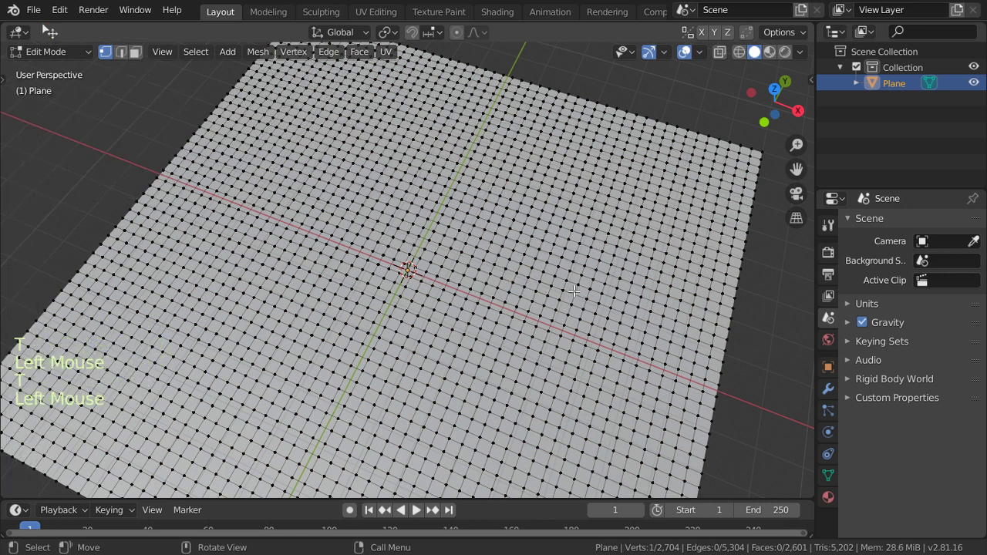
scroll(596, 259, "down", 1)
scroll(596, 259, "down", 3)
middle_click_drag(596, 259, 555, 188)
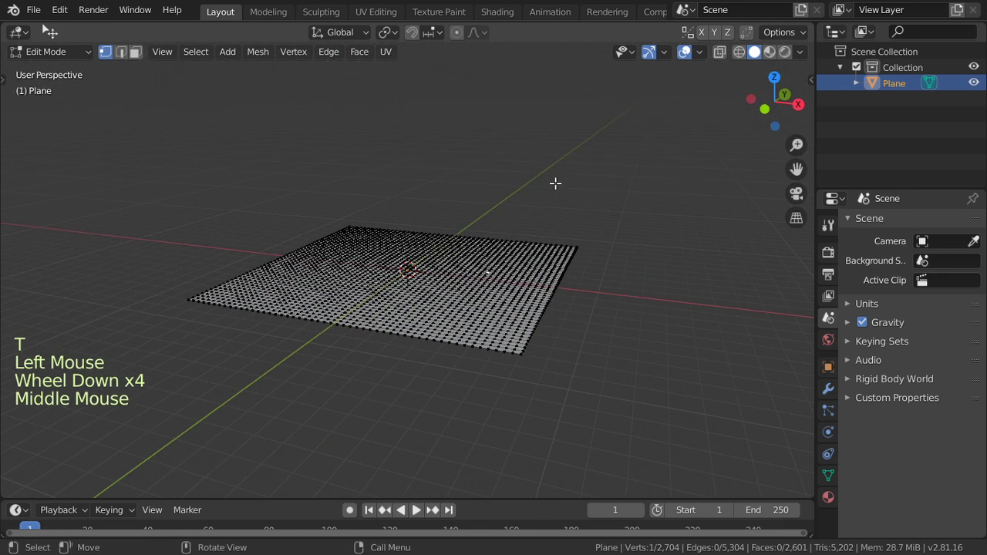
left_click(463, 41)
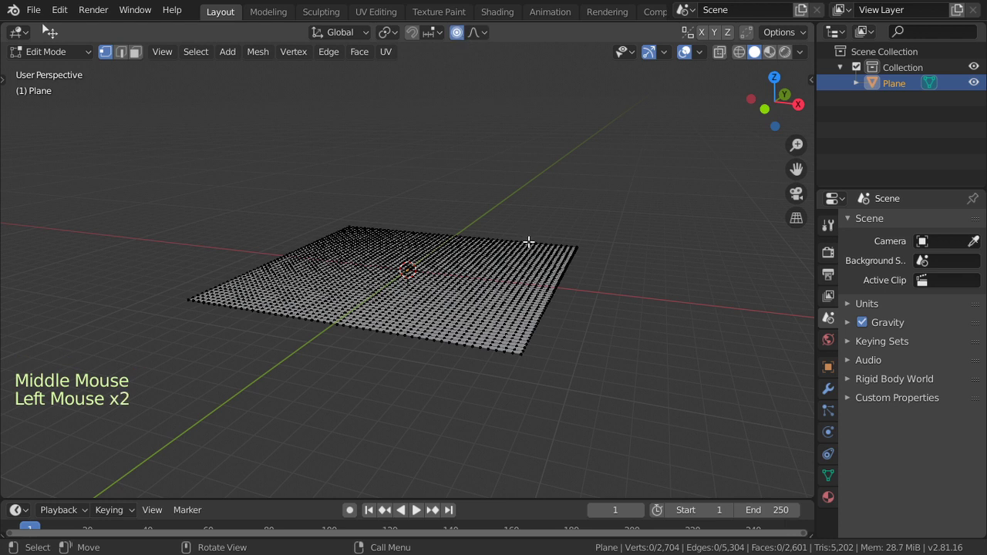
scroll(528, 242, "up", 2)
Step: Raise the vertex along Z with an enlarged proportional-editing influence to form a hill
key("g")
key("z")
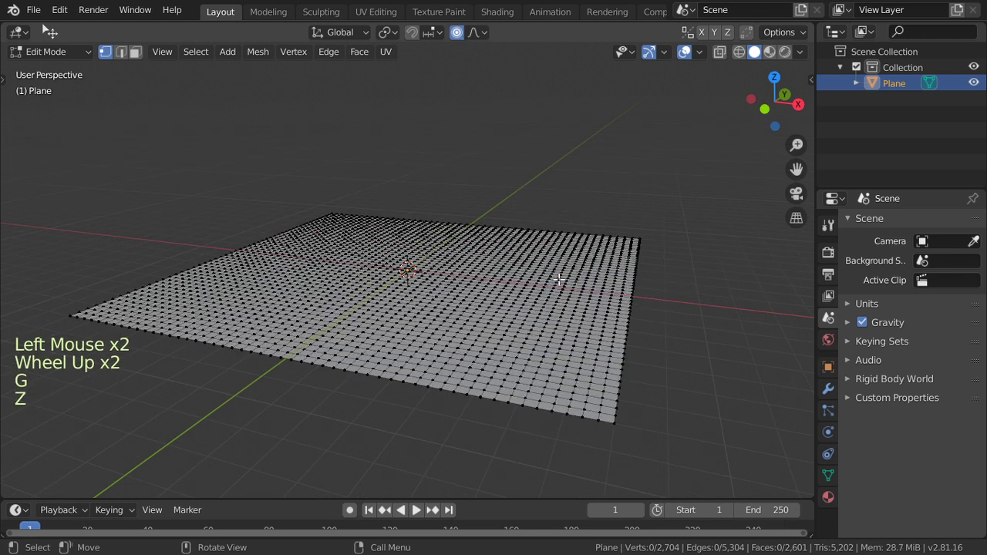
key("g")
key("z")
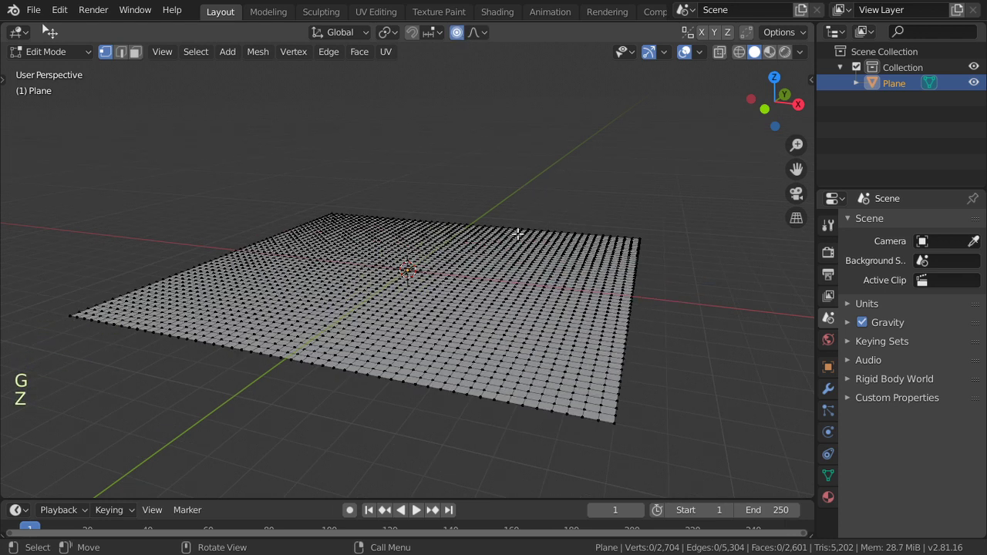
mouse_move(593, 270)
middle_mouse_down("alt")
mouse_move(532, 290)
mouse_move(550, 254)
middle_mouse_up("alt")
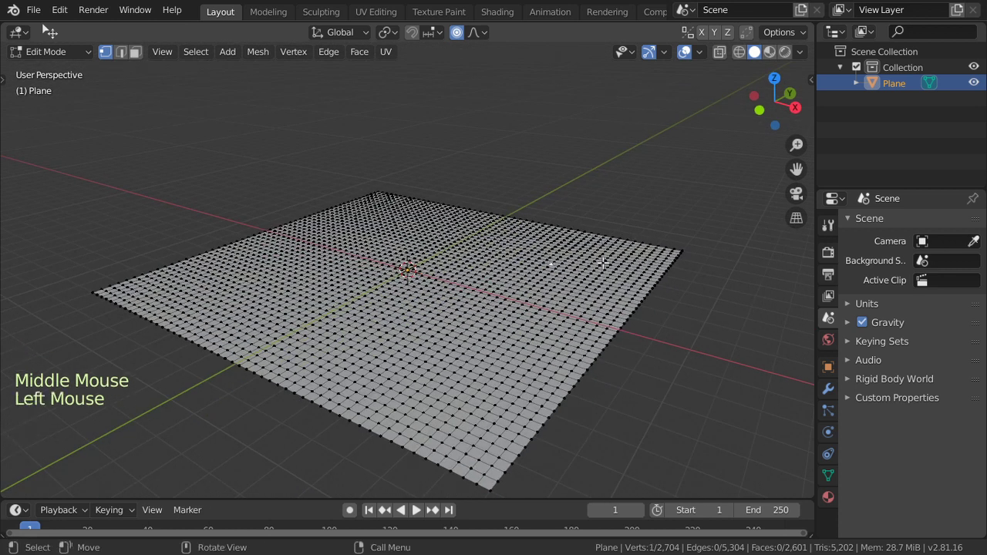
key("g")
key("z")
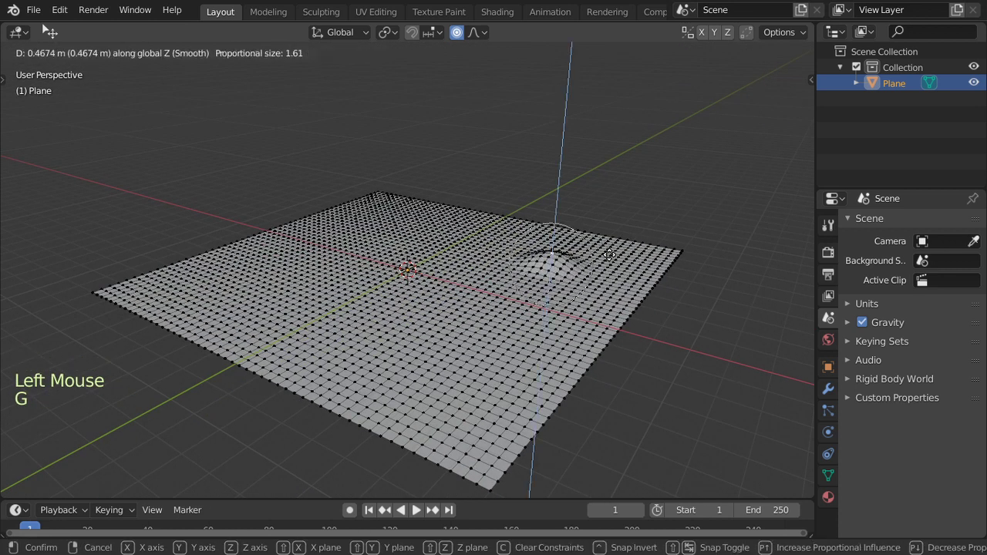
scroll(609, 255, "down", 3)
scroll(611, 232, "down", 10)
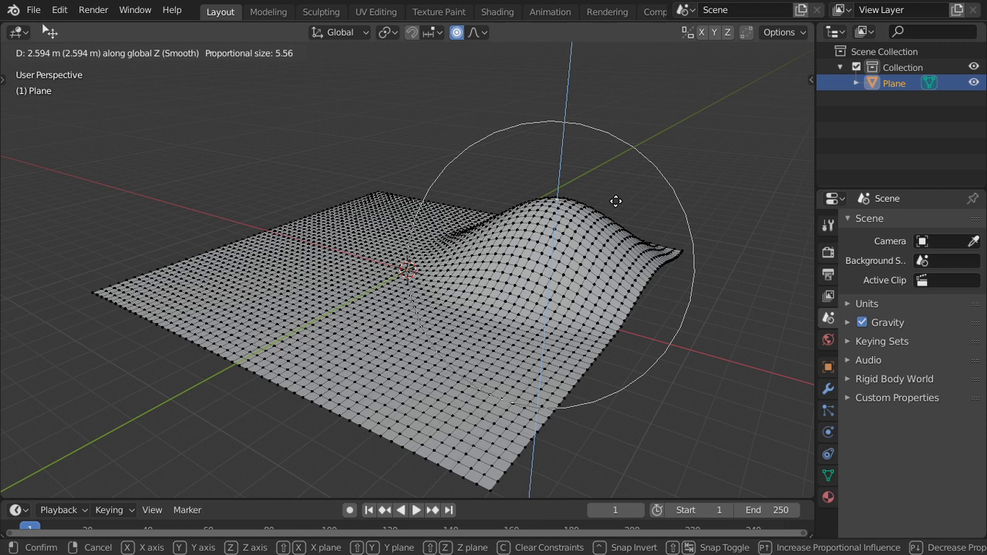
left_click(616, 200)
Step: Pick a vertex on the opposite side and begin lifting it along Z
left_click(301, 293)
key("g")
key("z")
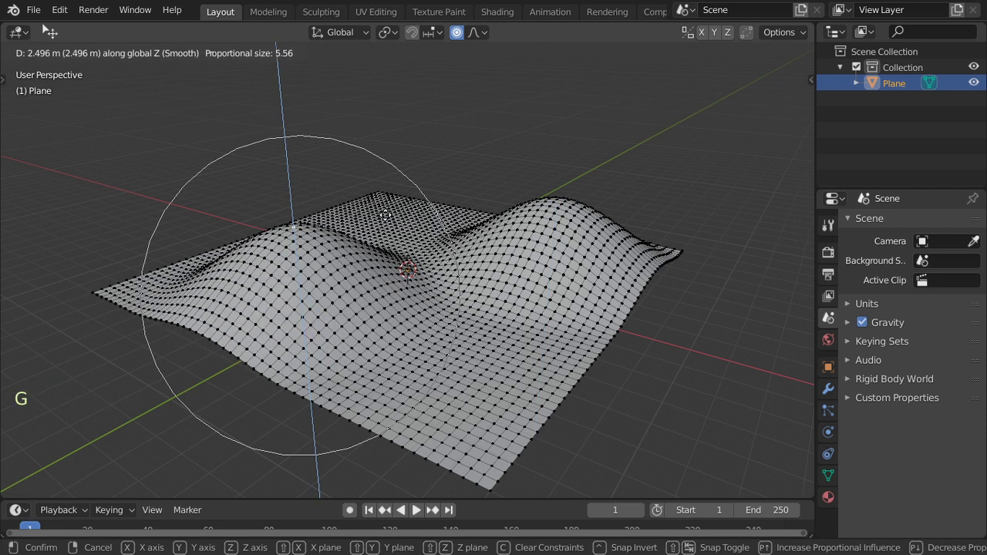
Step: Try a Sphere proportional falloff for the second hill, then cancel it
right_click(384, 196)
left_click(478, 34)
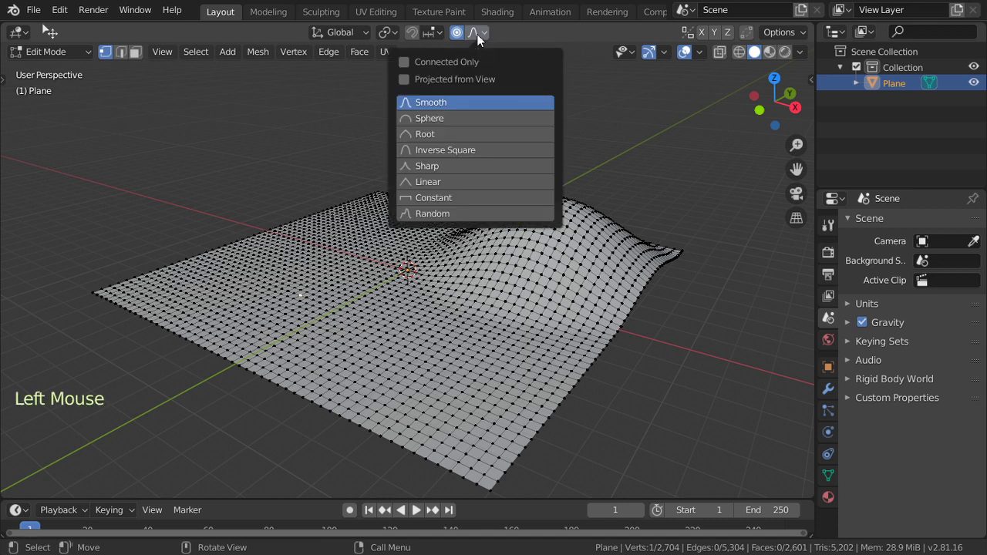
left_click(448, 118)
key("g")
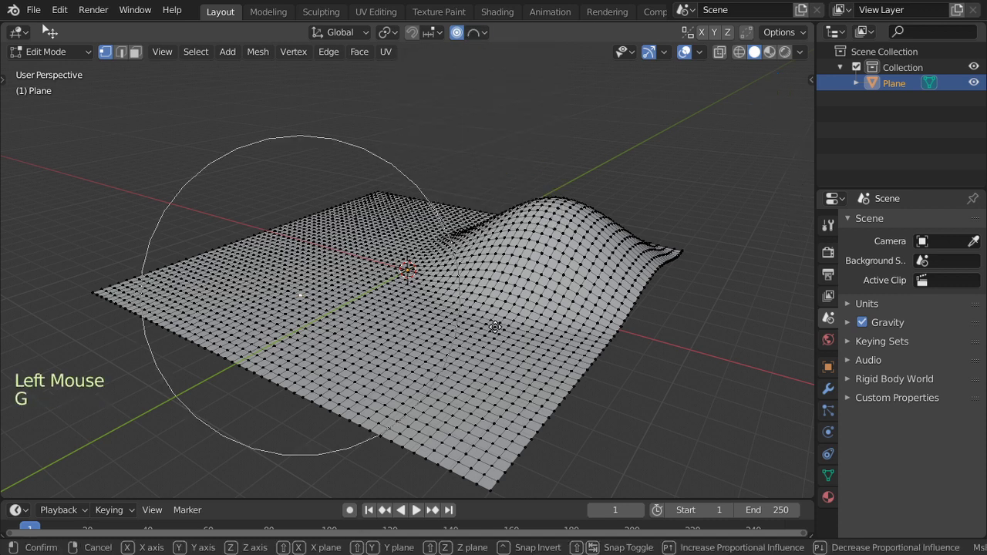
key("z")
right_click(484, 181)
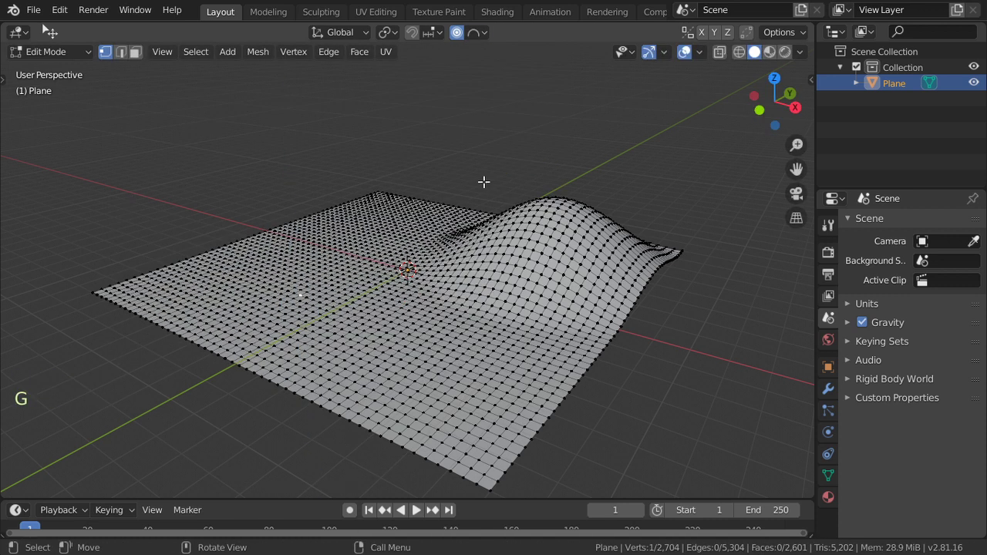
Step: Try a Random proportional falloff for the hill, then cancel the jagged result
left_click(483, 39)
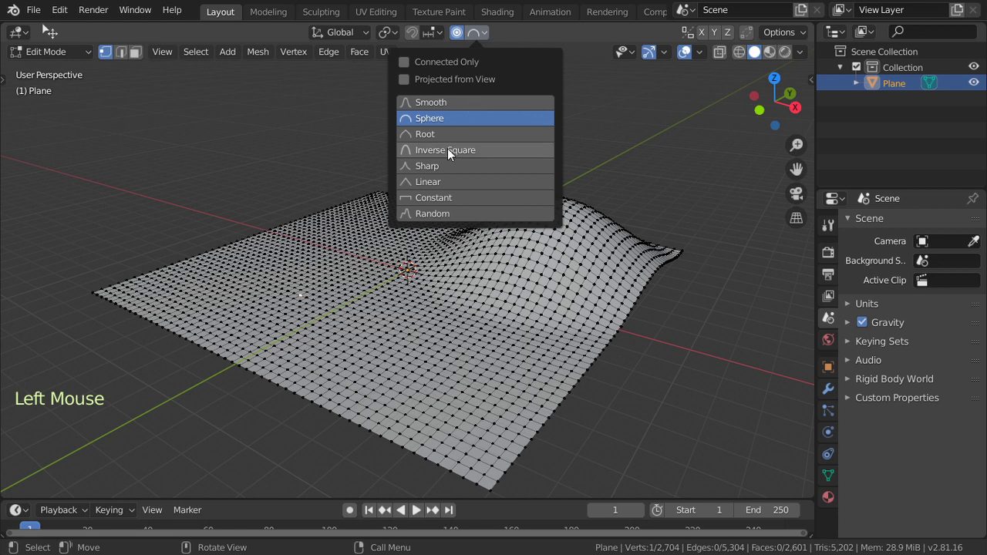
left_click(447, 213)
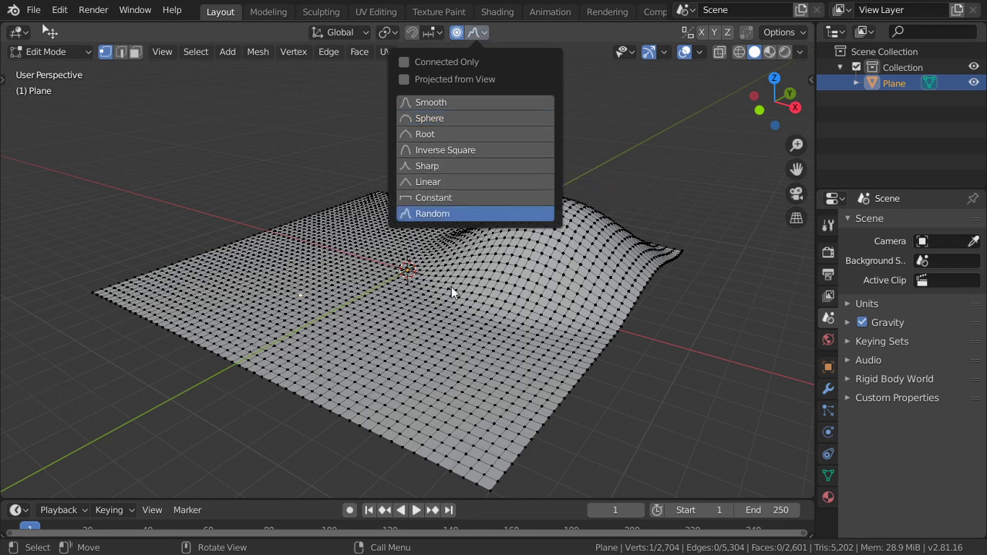
key("g")
key("z")
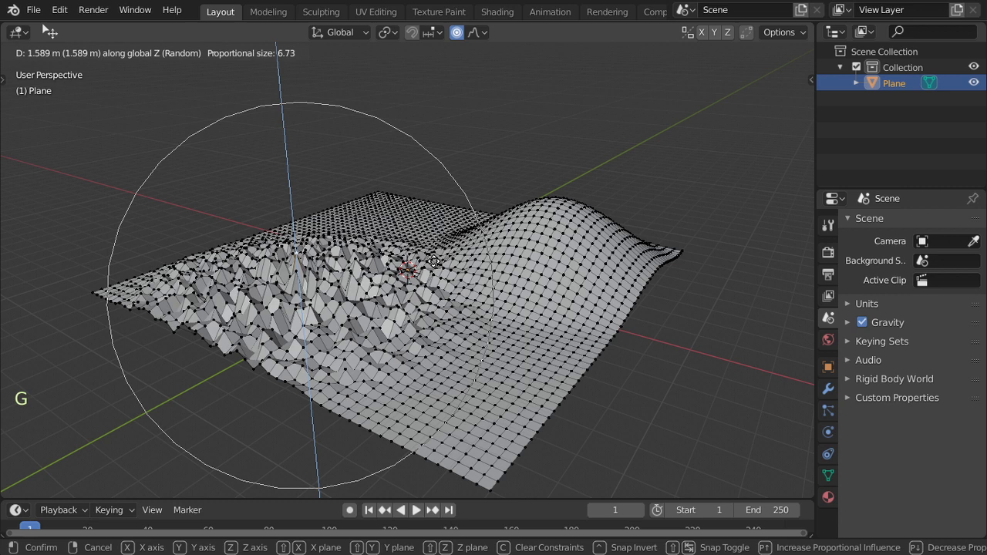
right_click(426, 262)
Step: Switch the falloff back to Smooth and raise the second hill along Z
left_click(482, 33)
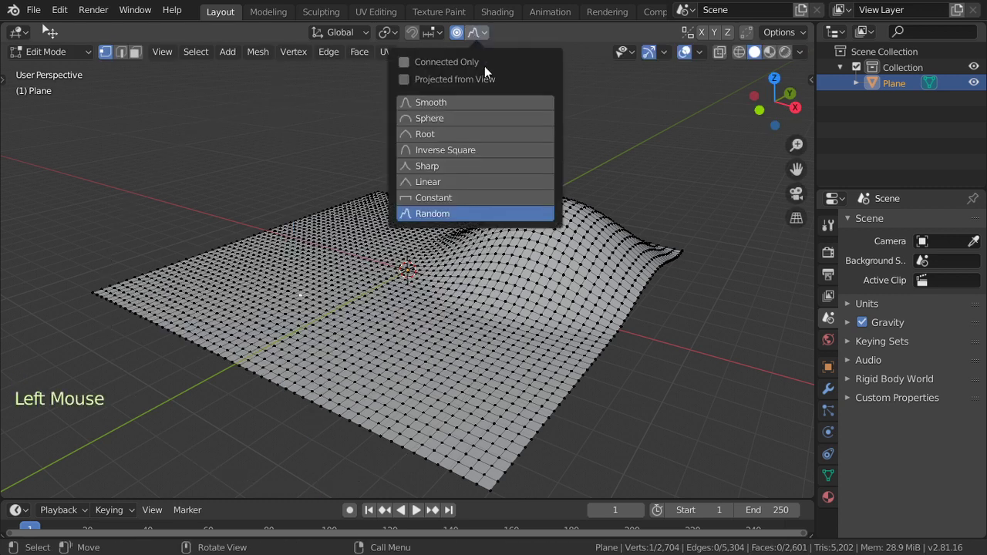
left_click(463, 108)
key("g")
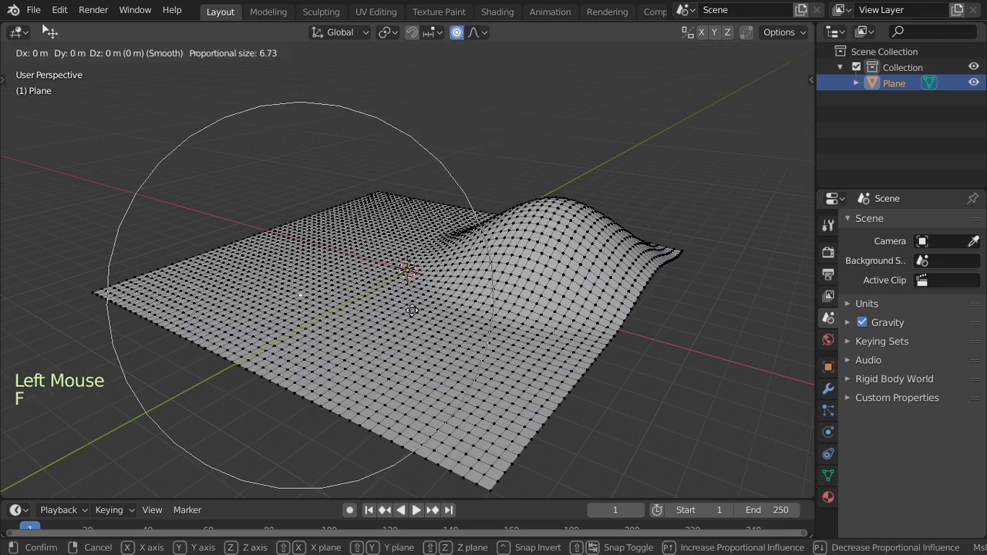
key("z")
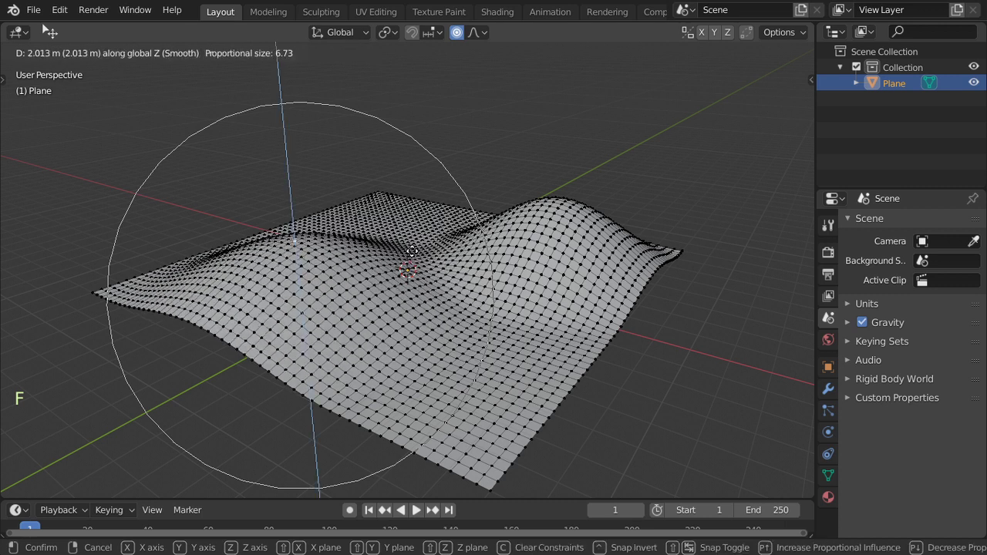
left_click(408, 200)
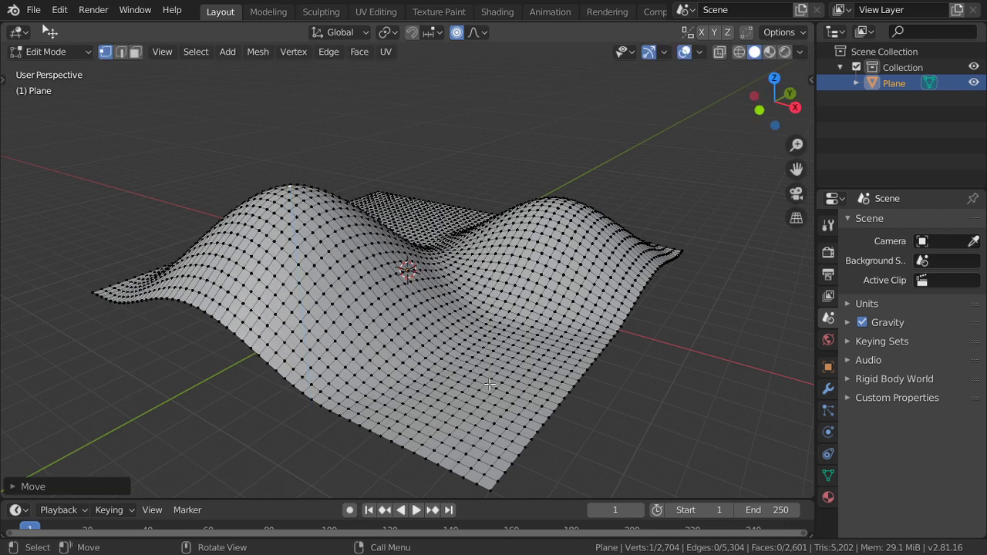
Step: Pull up more terrain with a soft-falloff move and confirm it
key("g")
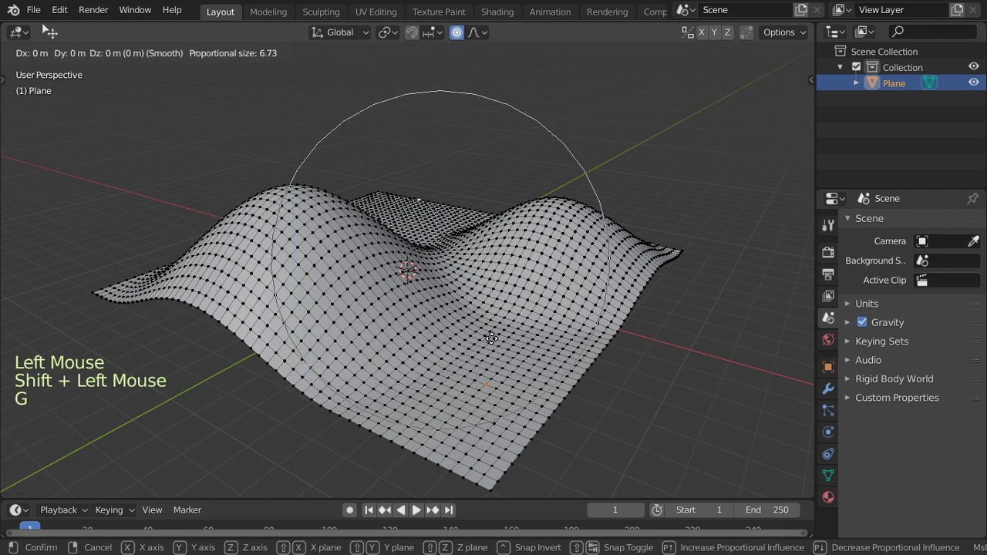
left_click(493, 351)
scroll(493, 356, "down", 1)
middle_click_drag(493, 356, 454, 323)
Step: Return to Object Mode, apply Shade Smooth to the terrain, and view it from the top
key("Tab")
scroll(432, 327, "up", 3)
key("t")
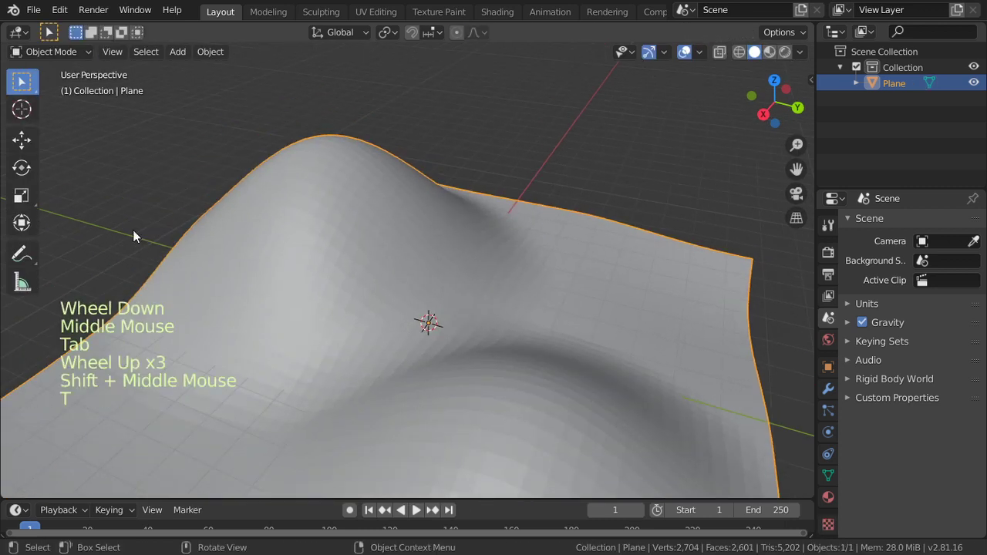
key("t")
right_click(319, 261)
left_click(321, 261)
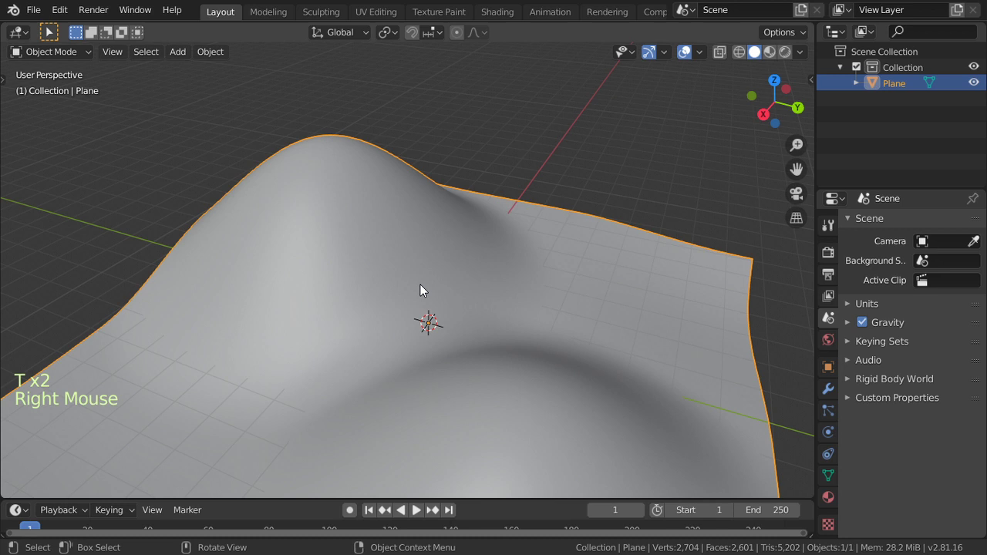
key("KP_7")
scroll(420, 271, "down", 3)
key("shift+a")
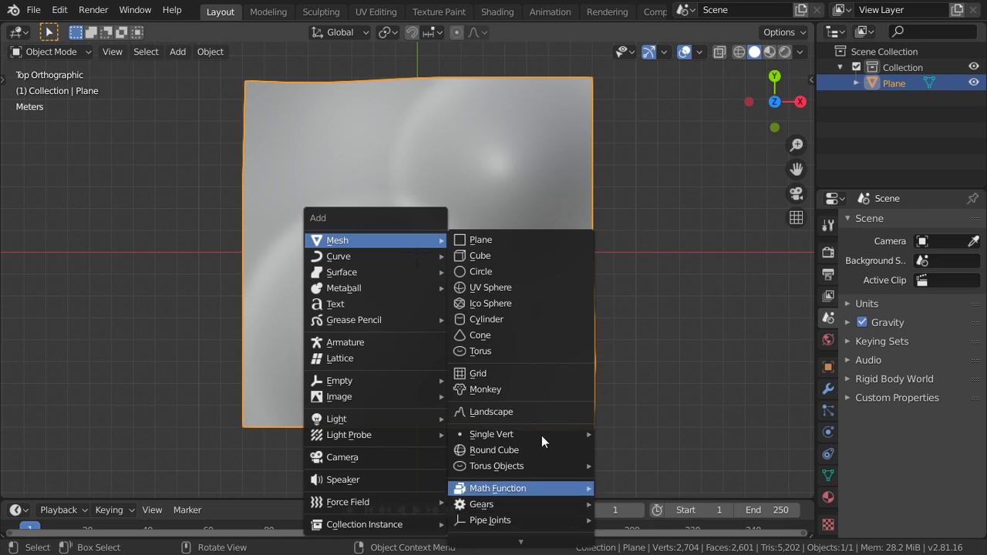
Step: Add a torus, stand it upright with a 90° X rotation, and lift it above the hills
left_click(493, 352)
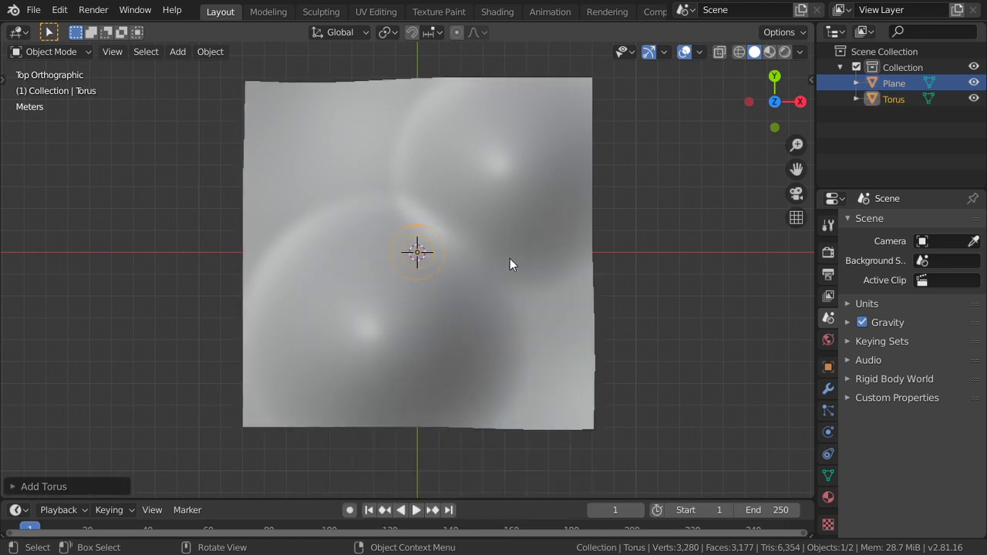
scroll(509, 297, "down", 3)
scroll(508, 303, "up", 3)
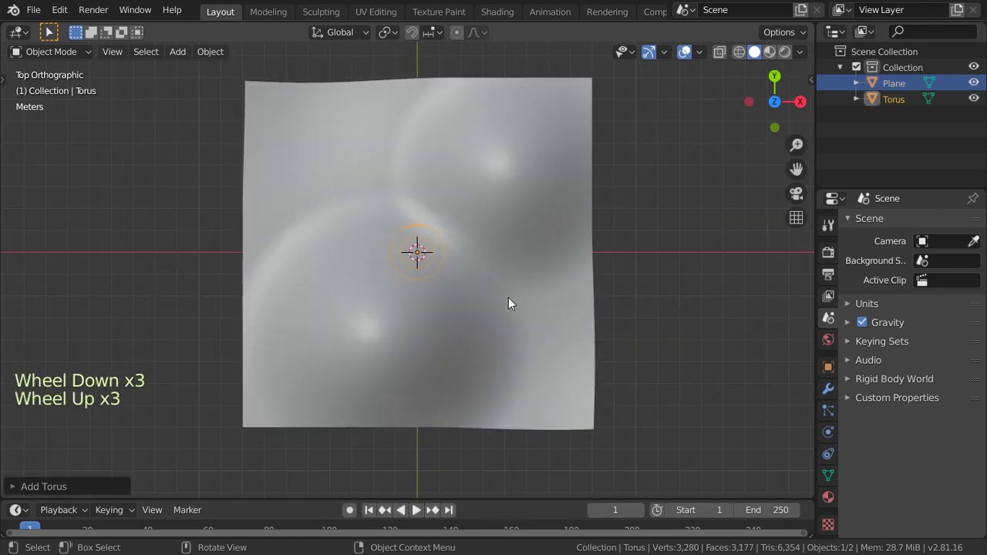
key("r")
key("x")
key("9")
key("0")
key("Return")
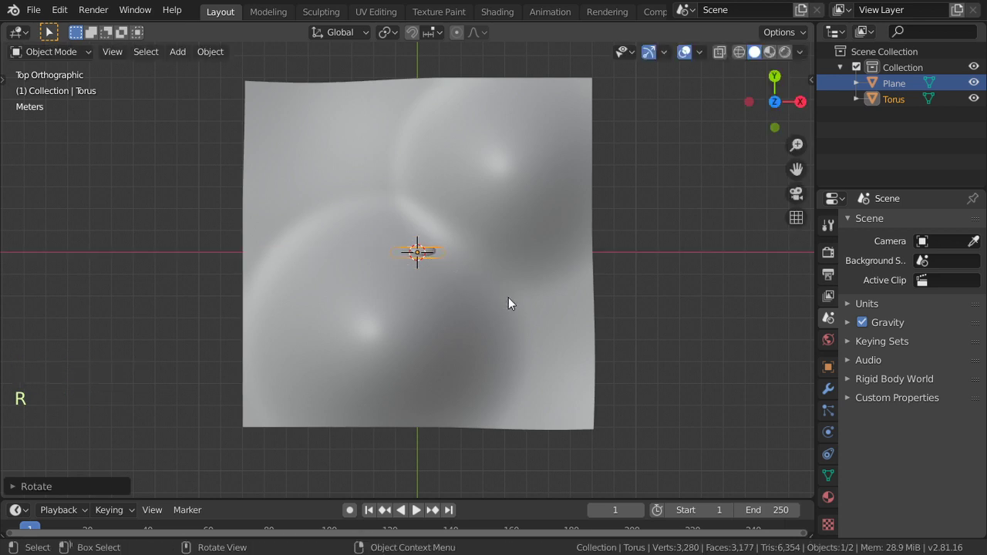
key("KP_1")
key("g")
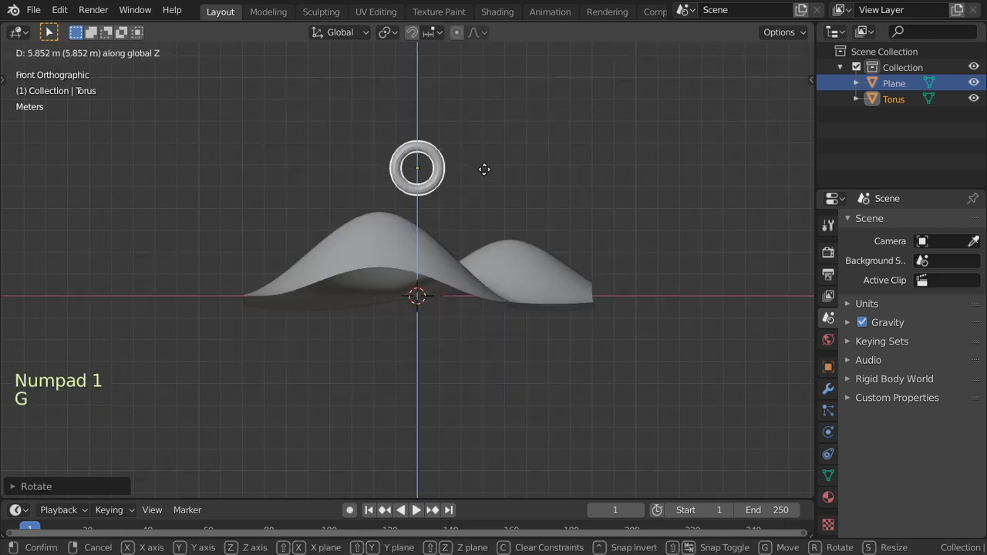
left_click(486, 214)
middle_click_drag(563, 266, 388, 294)
scroll(505, 254, "up", 3)
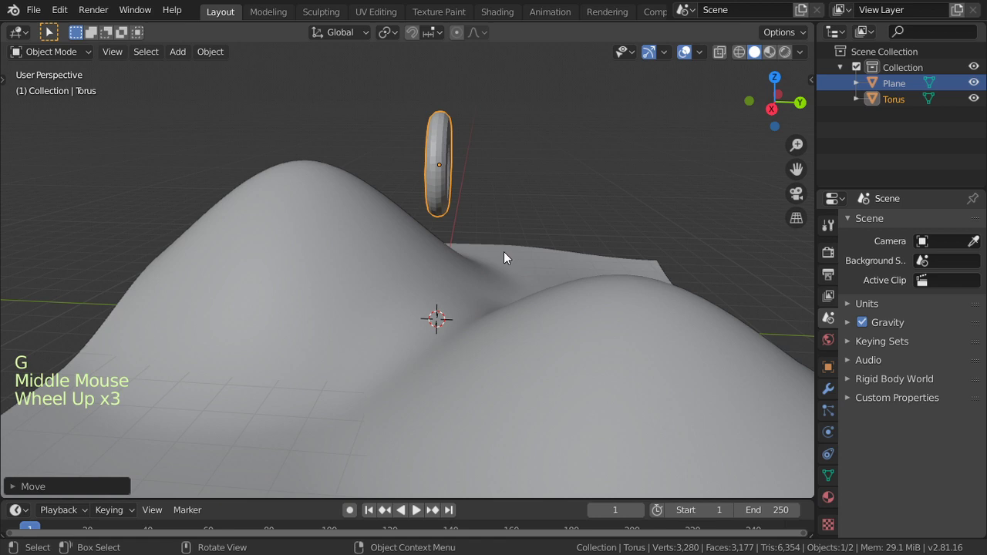
Step: In Edit Mode, duplicate the torus ring and turn the copy 90° about X and Y
key("Tab")
middle_click_drag(544, 229, 465, 264)
scroll(465, 263, "up", 2)
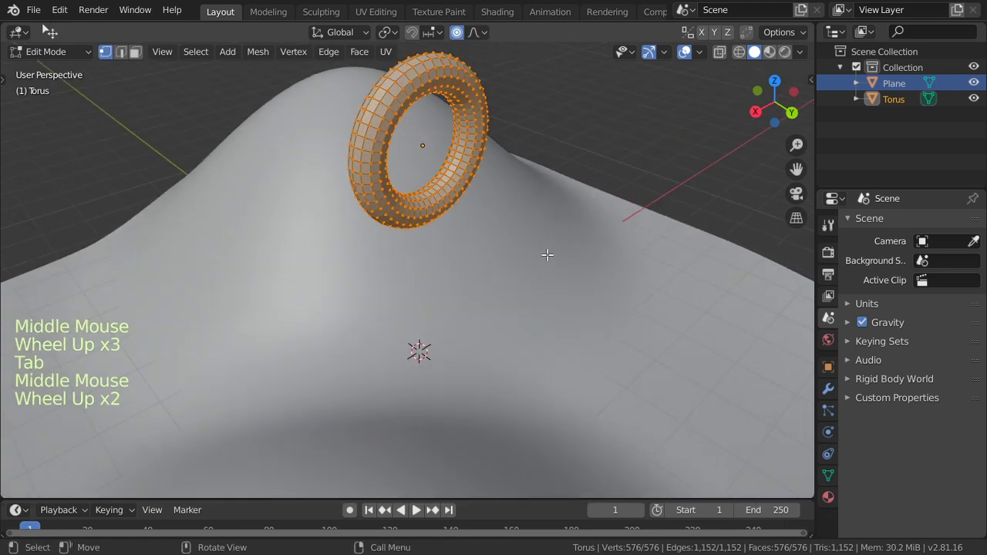
scroll(547, 255, "down", 1)
scroll(547, 255, "down", 2)
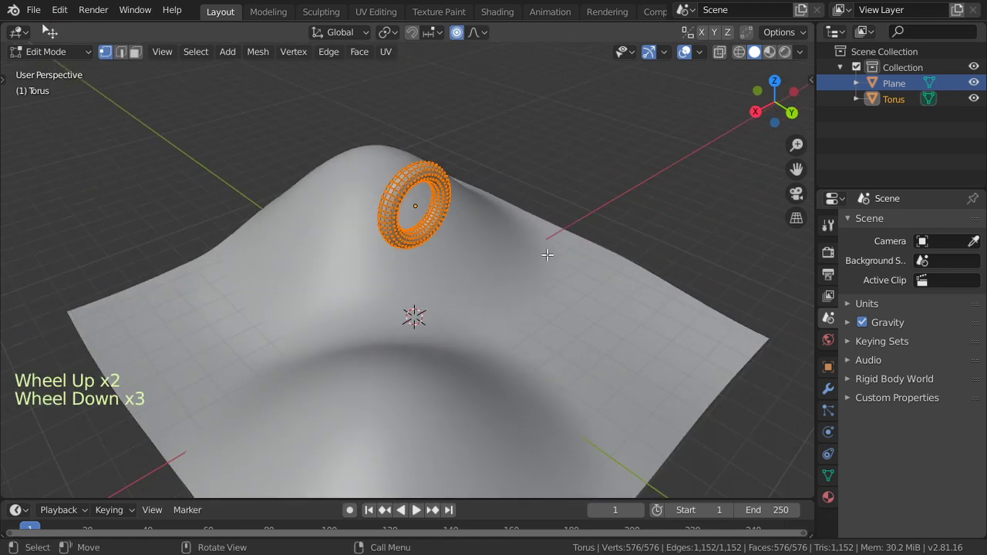
key("shift+d")
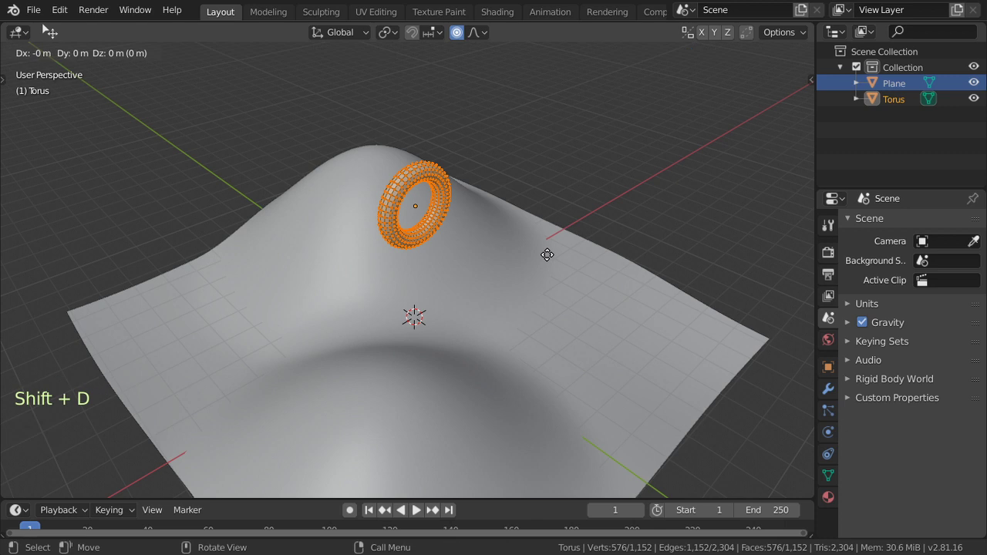
type("90")
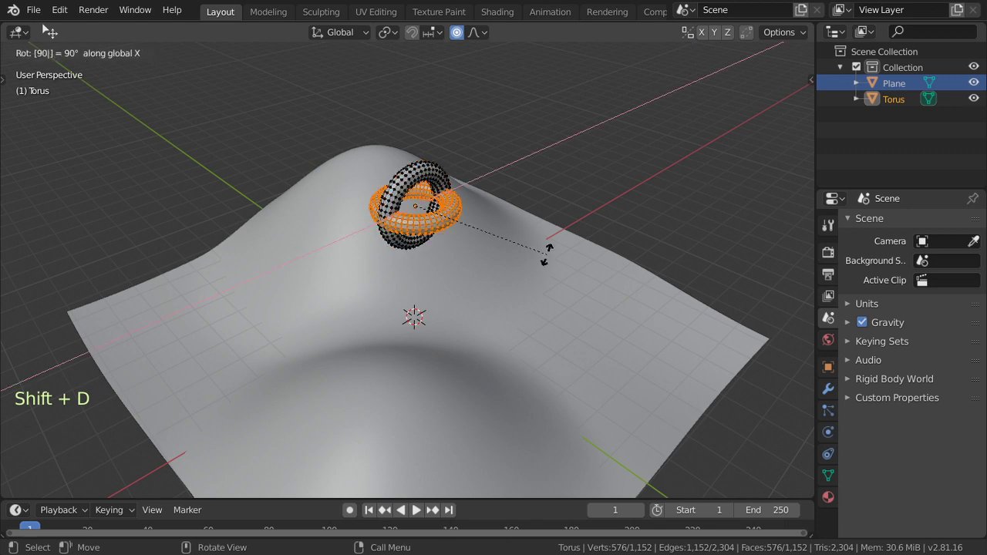
key("Return")
scroll(550, 263, "up", 2)
type("r")
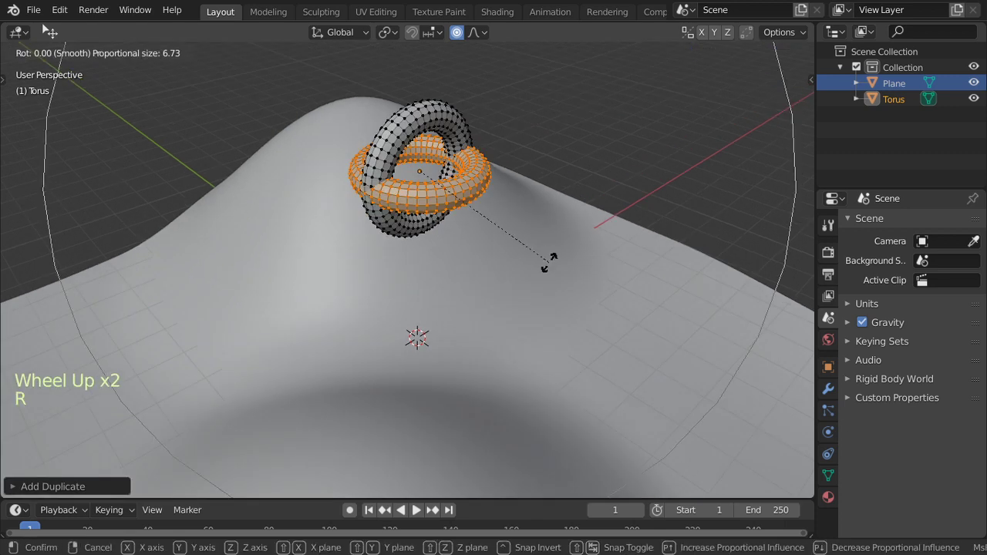
type("y90")
key("Return")
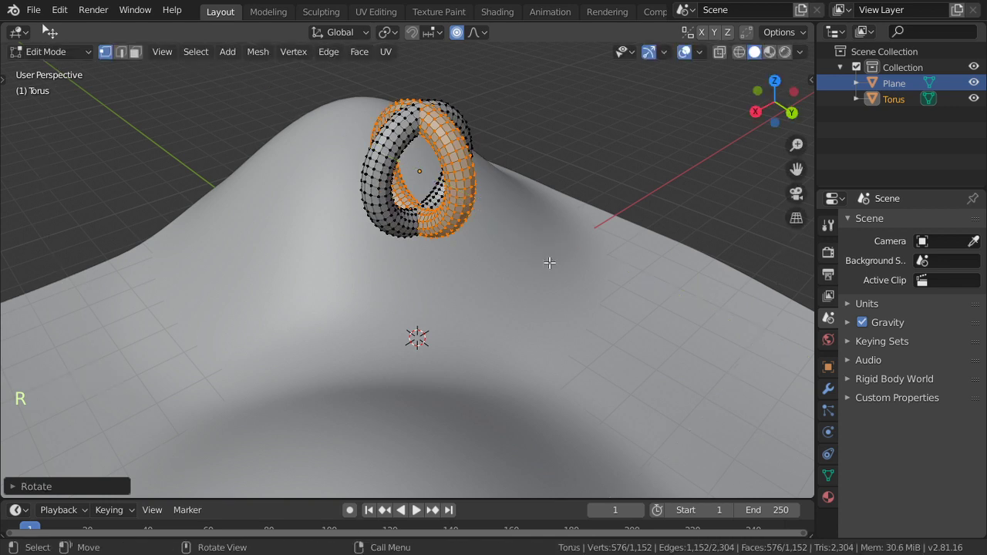
Step: Turn off proportional editing and lower the duplicate ring along Z so the rings interlock
key("o")
key("g")
key("z")
left_click(549, 308)
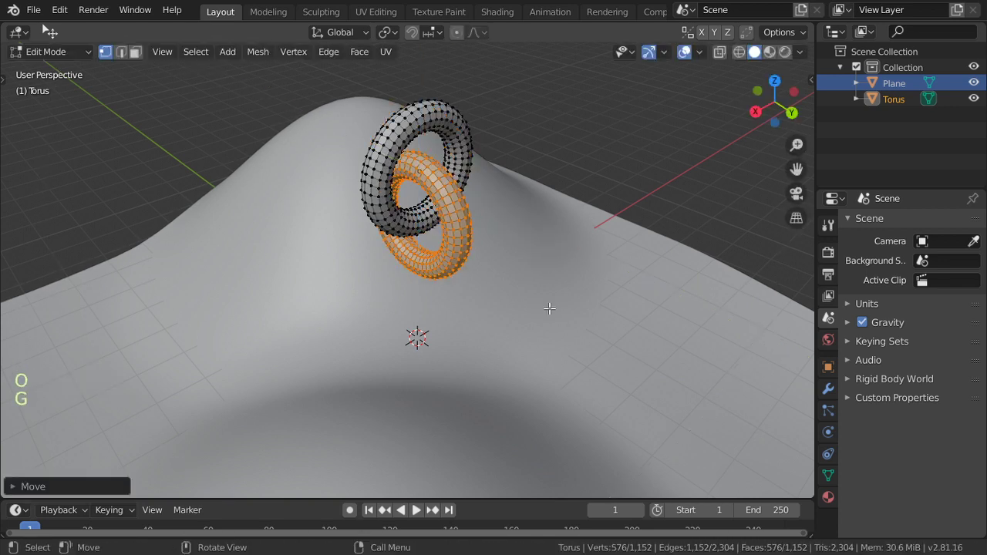
middle_click_drag(493, 291, 559, 250)
Step: Back in Object Mode, give the rings one level of subdivision smoothing with Ctrl+1
key("Tab")
key("KP_1")
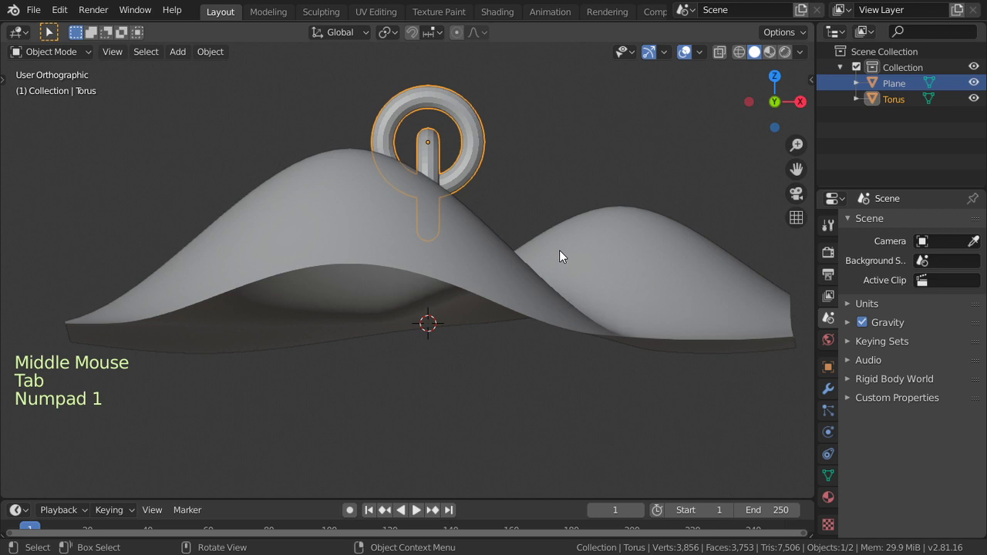
key("t")
key("t")
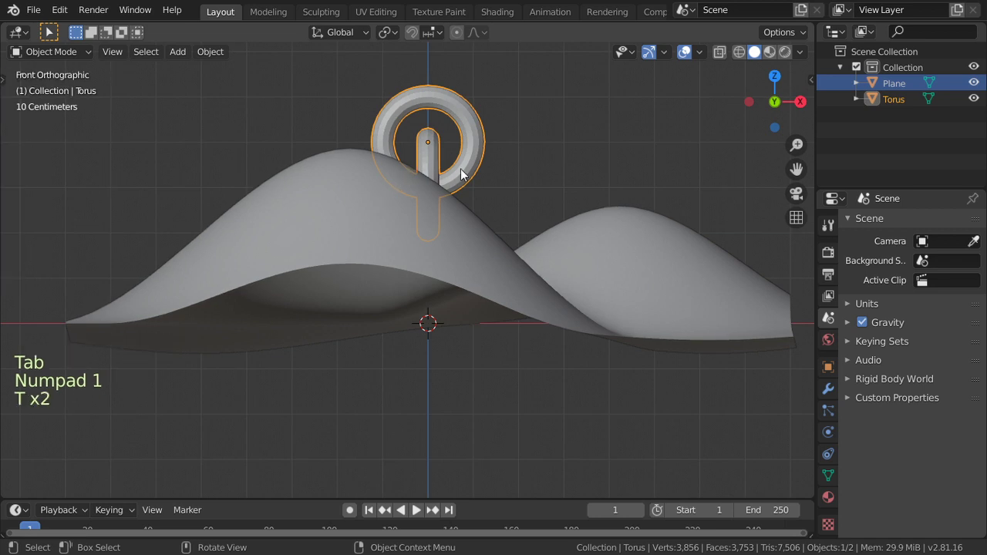
right_click(474, 161)
left_click(473, 162)
key("ctrl+1")
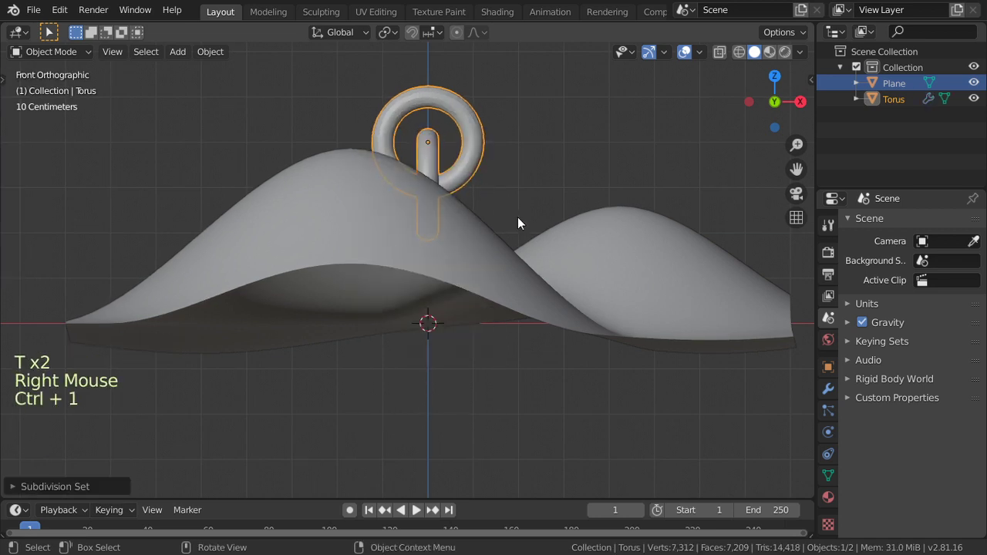
Step: Move and tilt the linked rings, lowering them toward the hill
key("g")
left_click(481, 163)
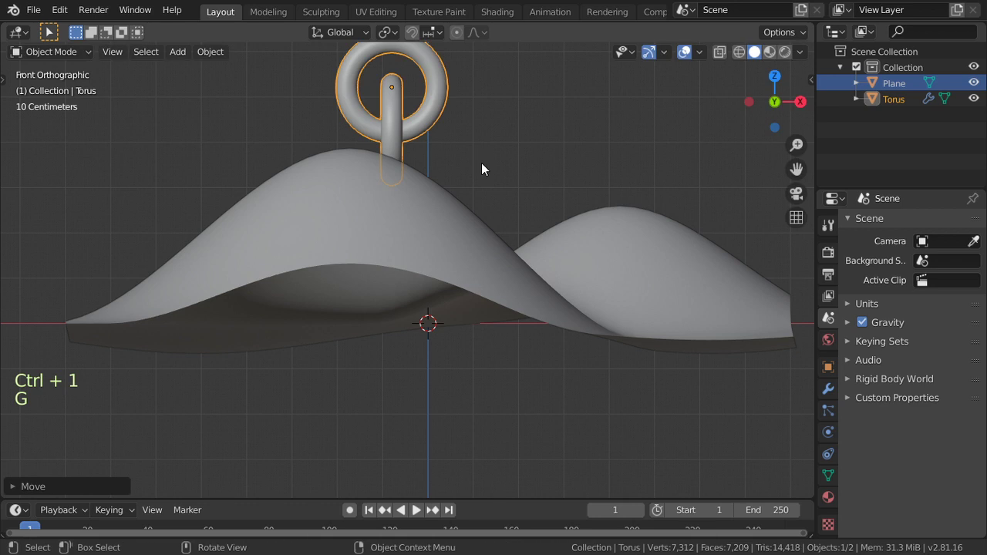
key("r")
left_click(573, 126)
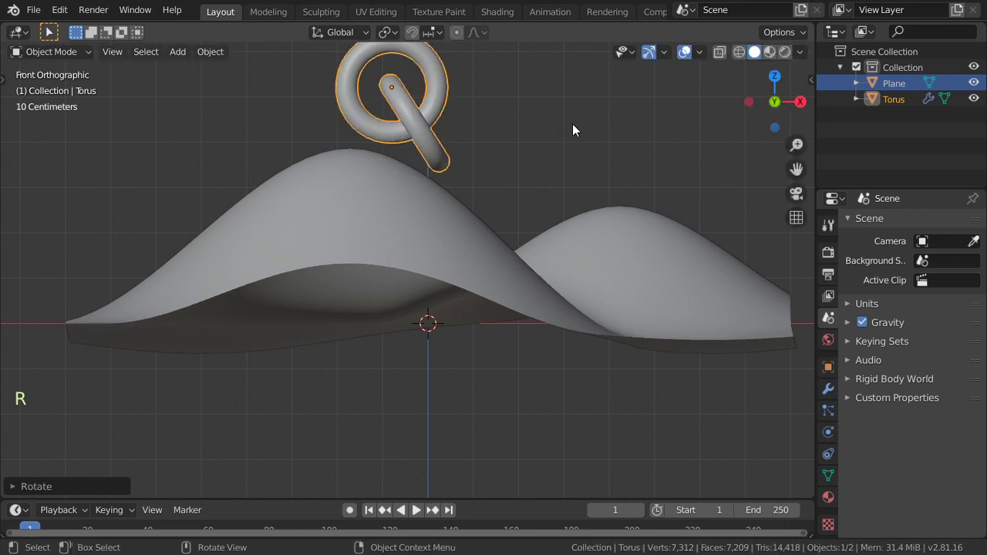
key("g")
key("z")
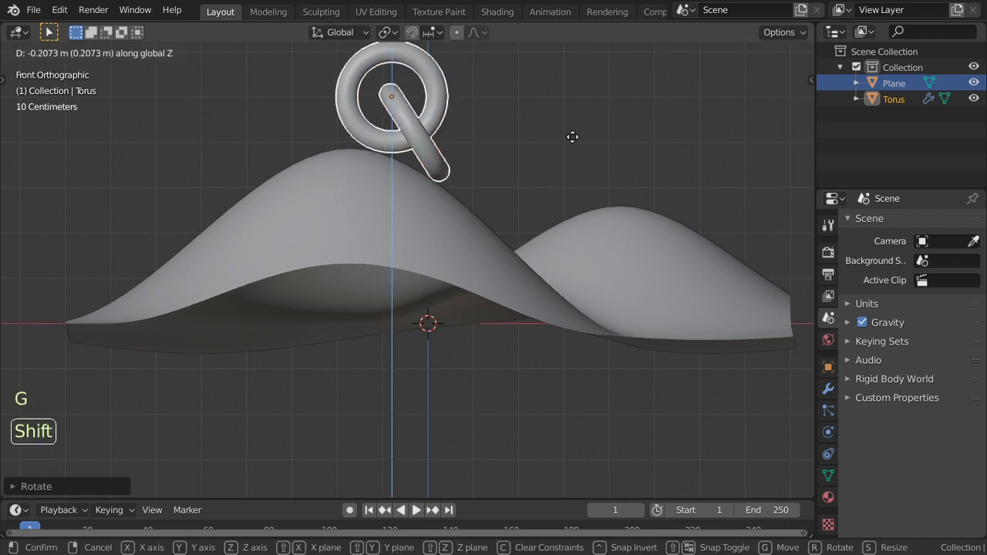
left_click(570, 161)
scroll(555, 202, "up", 2)
scroll(554, 202, "up", 1)
mouse_move(554, 202)
middle_mouse_down("shift")
mouse_move(544, 222)
mouse_move(586, 242)
middle_mouse_up("shift")
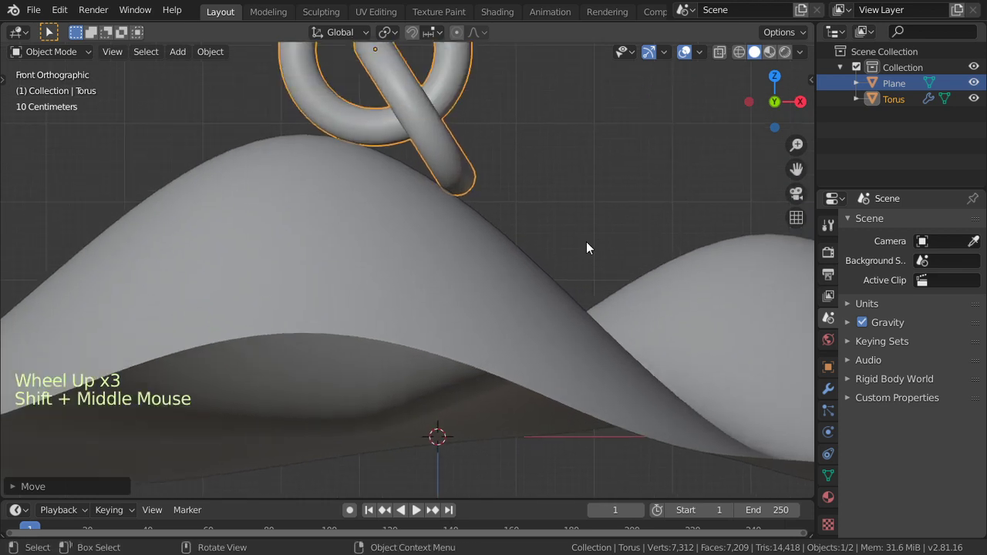
key("r")
left_click(561, 280)
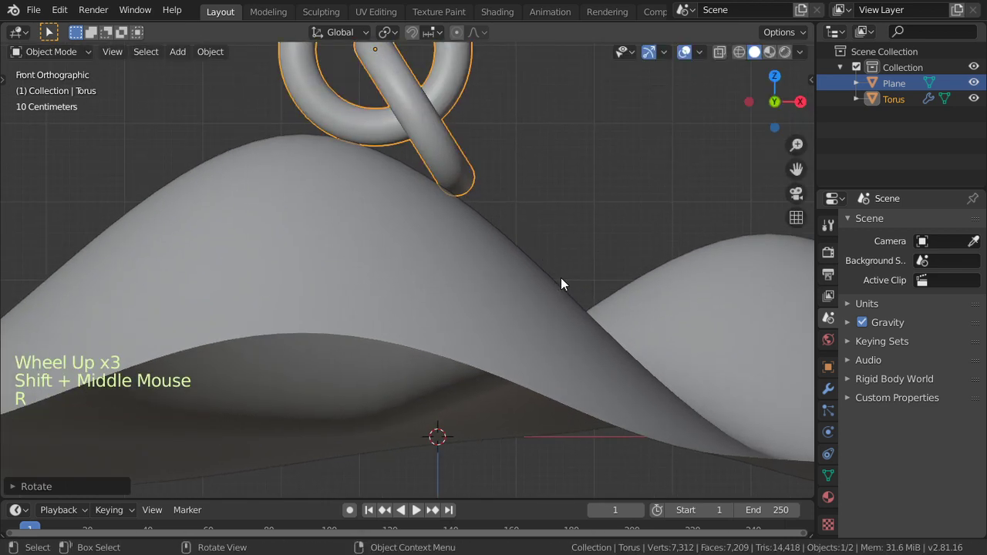
Step: From the top view, shift the rings along Y onto the front hill and rotate them
scroll(561, 278, "down", 4)
middle_click_drag(561, 278, 373, 305)
scroll(482, 292, "up", 2)
key("KP_7")
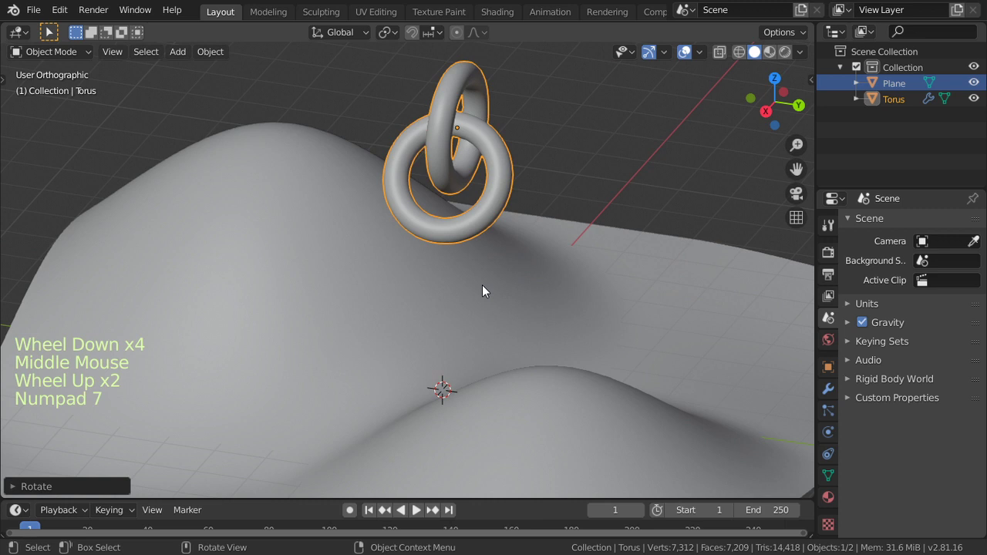
scroll(486, 294, "up", 1)
scroll(489, 297, "down", 4)
key("g")
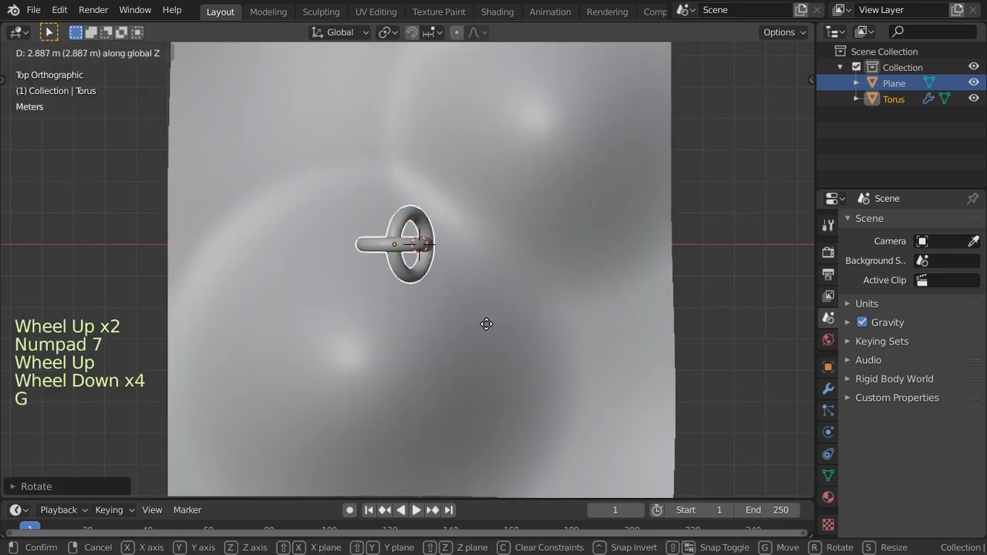
key("Escape")
key("g")
key("y")
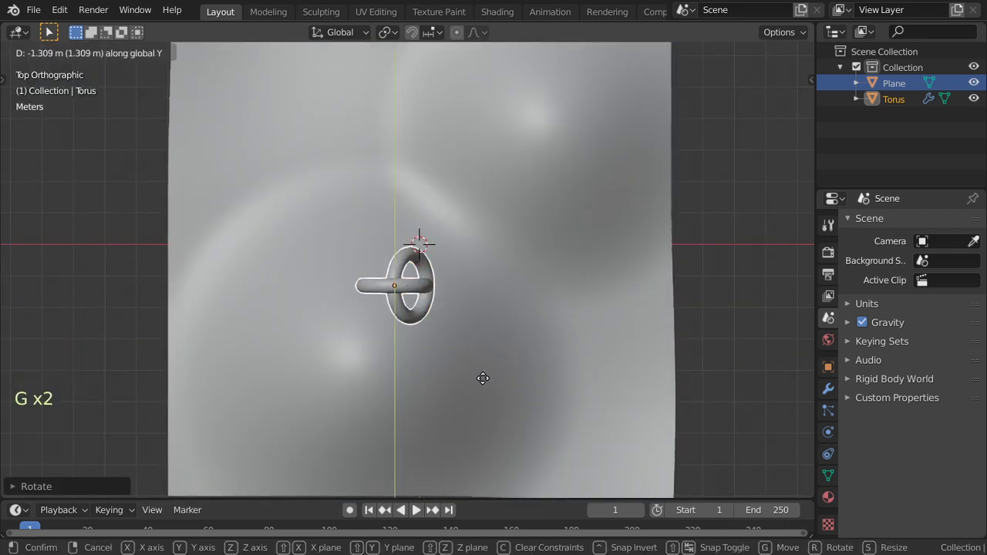
left_click(494, 446)
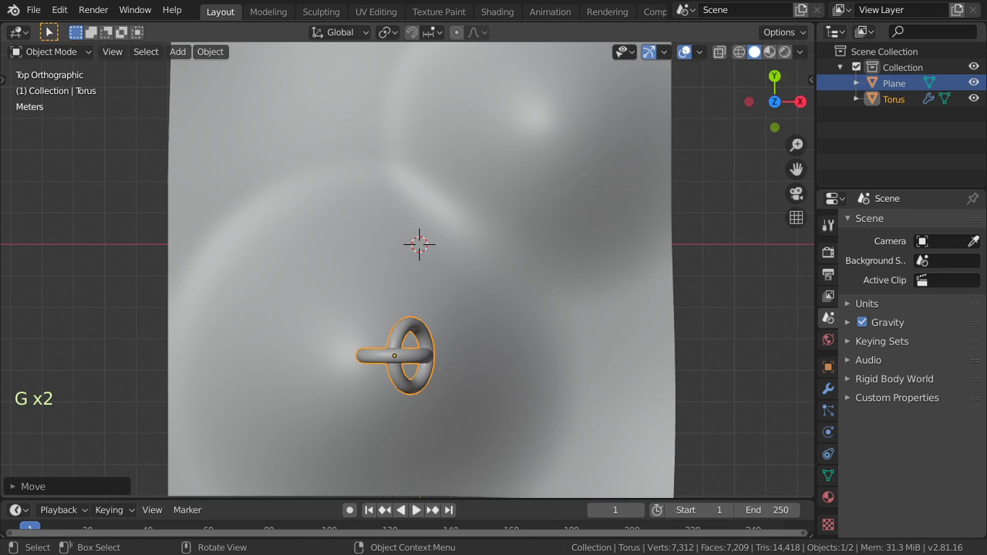
key("r")
left_click(498, 442)
Step: Orbit around the rings to check their placement on the hilltop
mouse_move(499, 443)
middle_mouse_down()
mouse_move(417, 257)
mouse_move(152, 221)
middle_mouse_up()
scroll(152, 220, "up", 2)
mouse_move(306, 204)
middle_mouse_down()
mouse_move(493, 211)
mouse_move(488, 286)
middle_mouse_up()
scroll(479, 202, "up", 2)
scroll(489, 286, "up", 1)
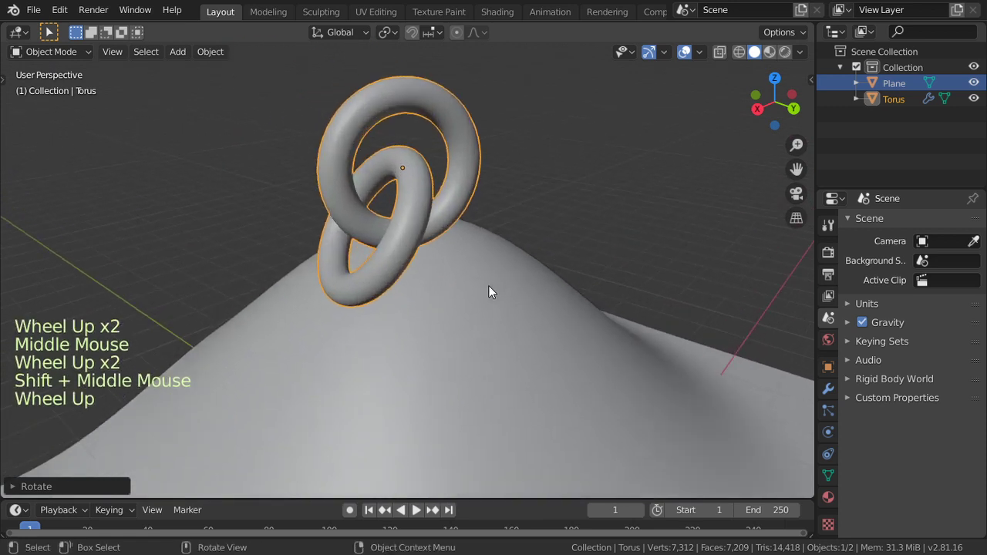
Step: Save the file and add a camera aligned to the current view
key("a")
key("alt+a")
key("ctrl+s")
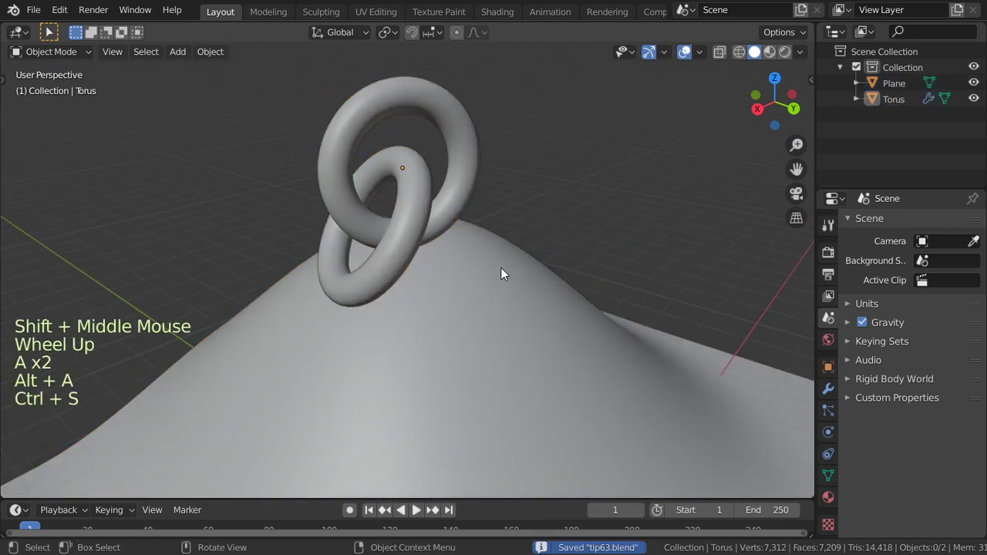
key("shift+a")
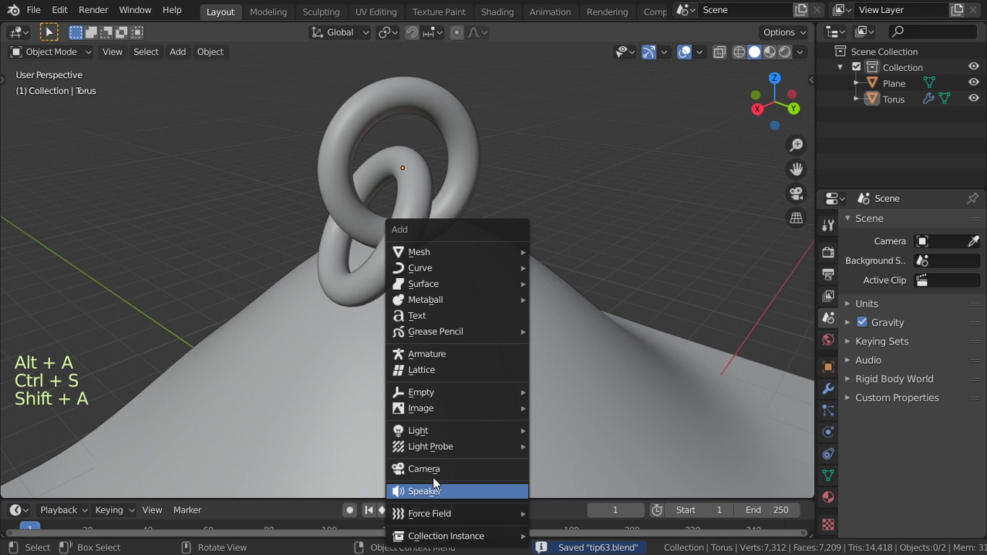
left_click(434, 474)
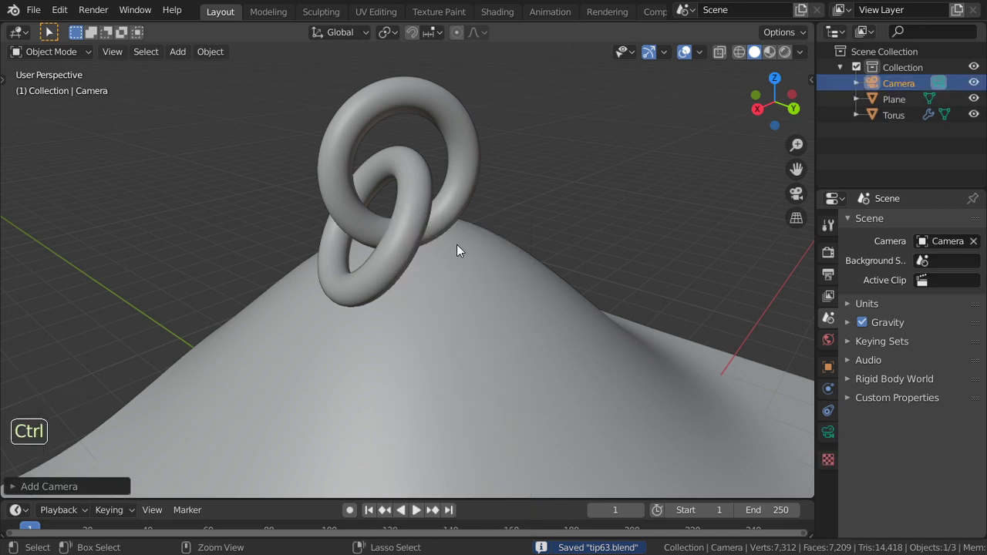
key("ctrl+alt+KP_0")
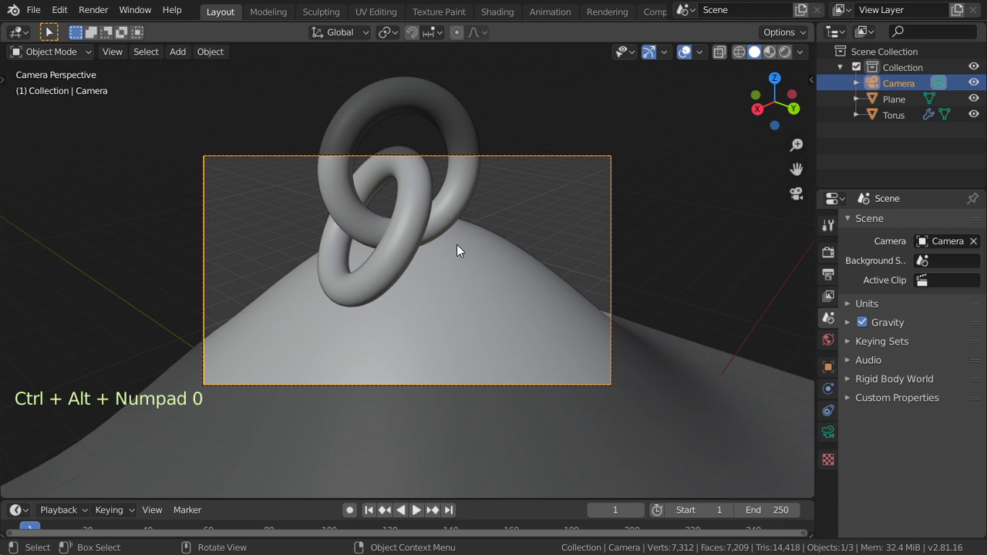
Step: Lock the camera to the view and zoom in to frame the linked rings
key("n")
left_click(806, 136)
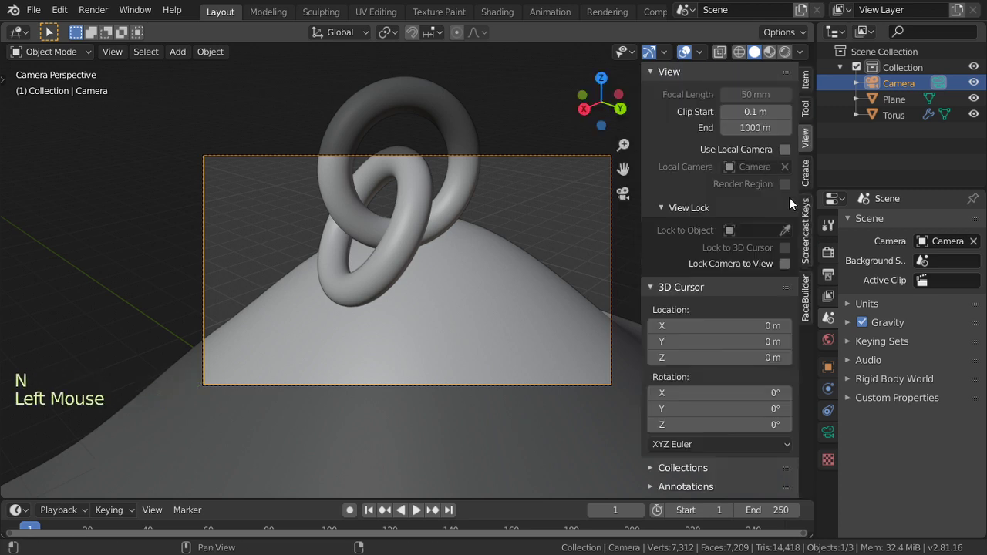
left_click(783, 264)
key("n")
scroll(470, 254, "down", 1)
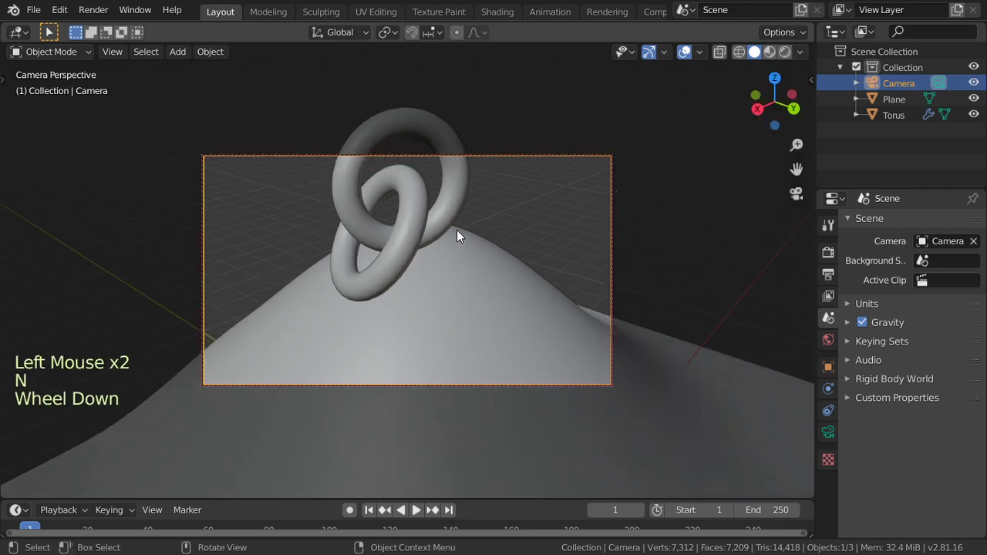
scroll(457, 230, "down", 1)
scroll(457, 236, "down", 2)
mouse_move(459, 241)
middle_mouse_down()
mouse_move(470, 226)
mouse_move(455, 213)
mouse_move(450, 227)
middle_mouse_up()
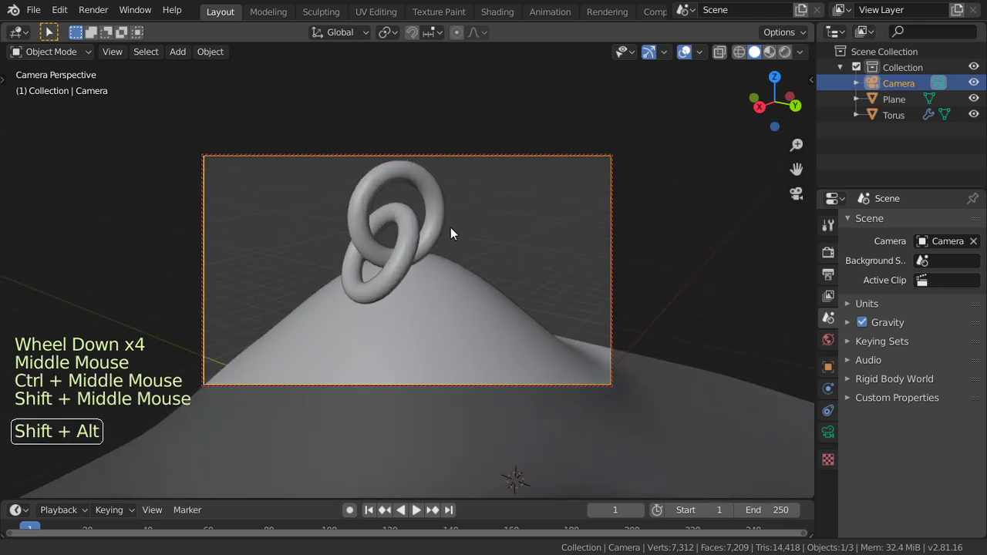
Step: Select the terrain plane in top view and select all its vertices in Edit Mode
right_click(478, 303)
left_click(478, 303)
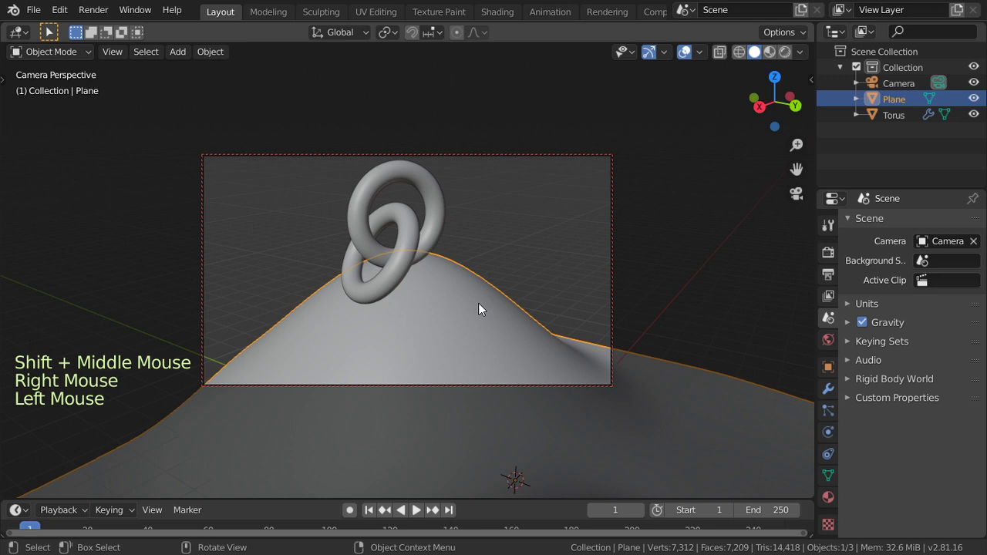
key("KP_7")
scroll(478, 303, "down", 1)
scroll(478, 303, "down", 6)
key("Tab")
scroll(479, 299, "up", 1)
key("a")
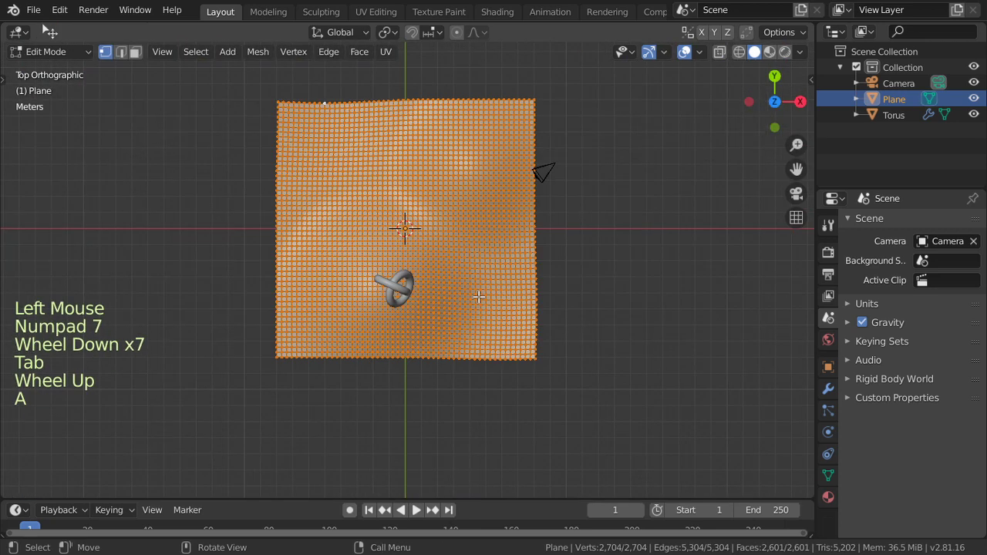
scroll(479, 296, "down", 1)
Step: Duplicate the terrain mesh three times, placing copies beside, left of and above it
key("shift+d")
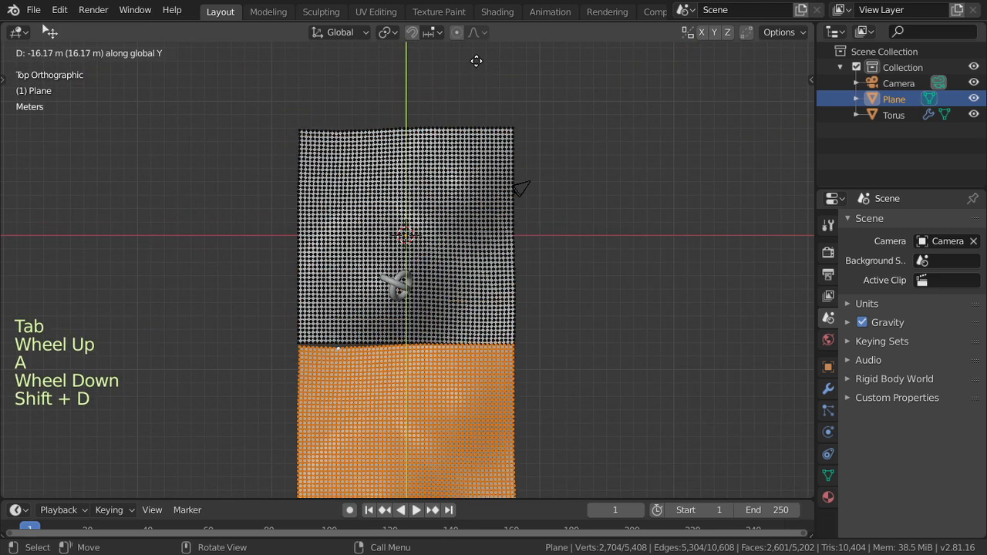
left_click(479, 53)
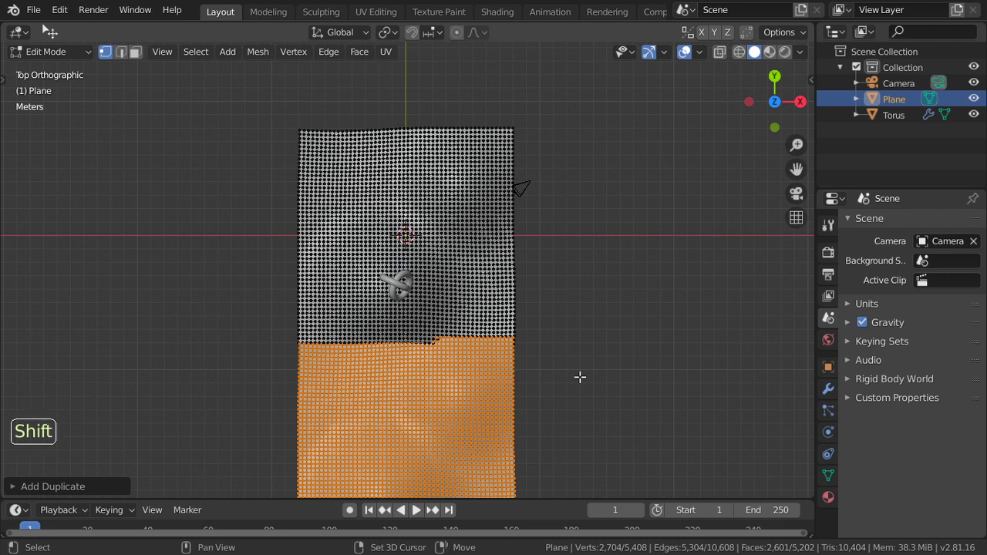
key("shift+d")
key("x")
left_click(372, 376)
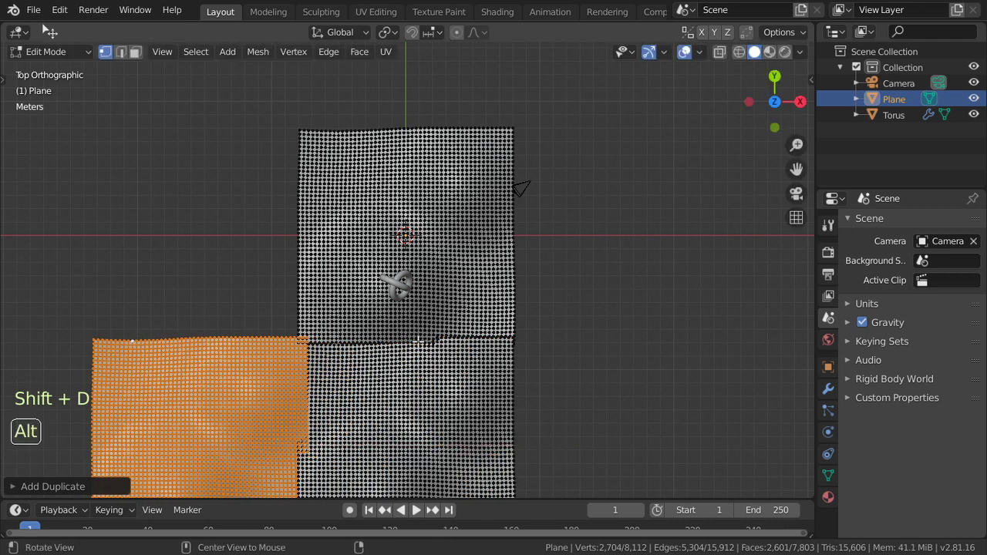
key("shift+d")
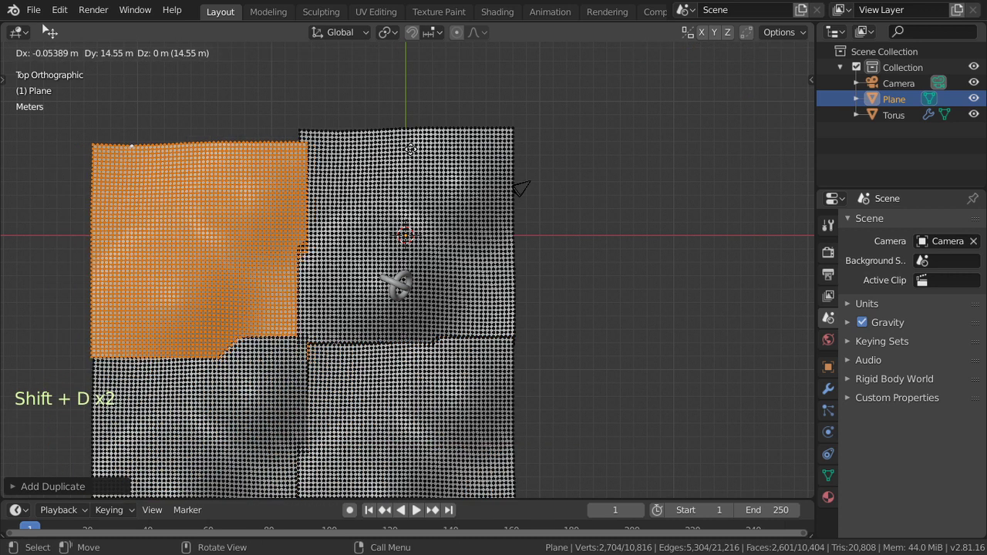
left_click(409, 149)
Step: Through the camera, select one connected terrain piece and lower it along Z
key("KP_0")
key("Tab")
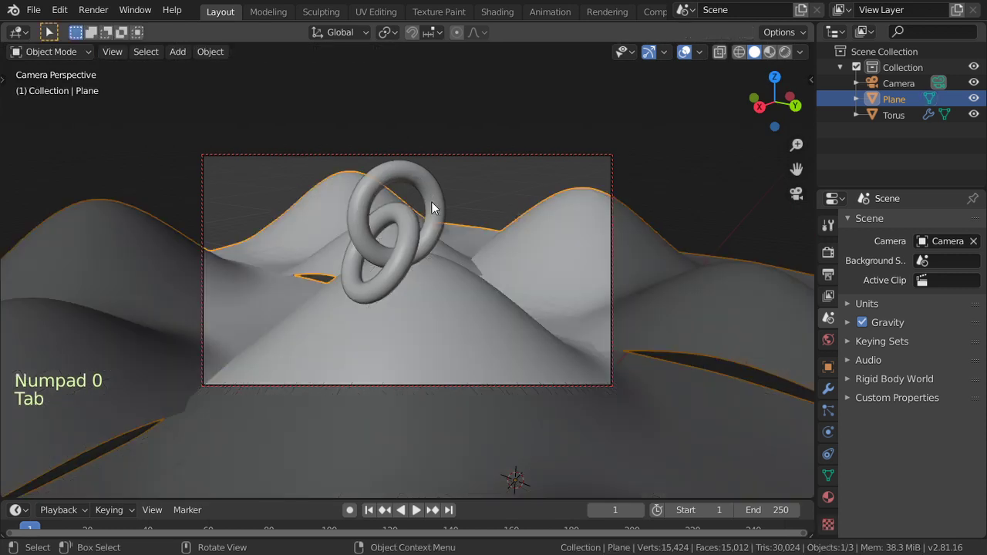
key("Tab")
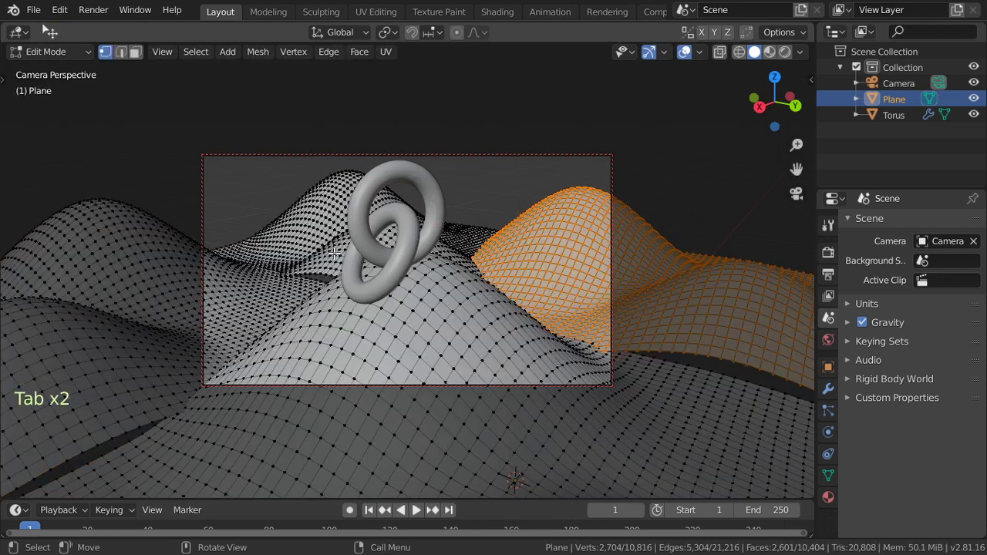
left_click(334, 253)
key("l")
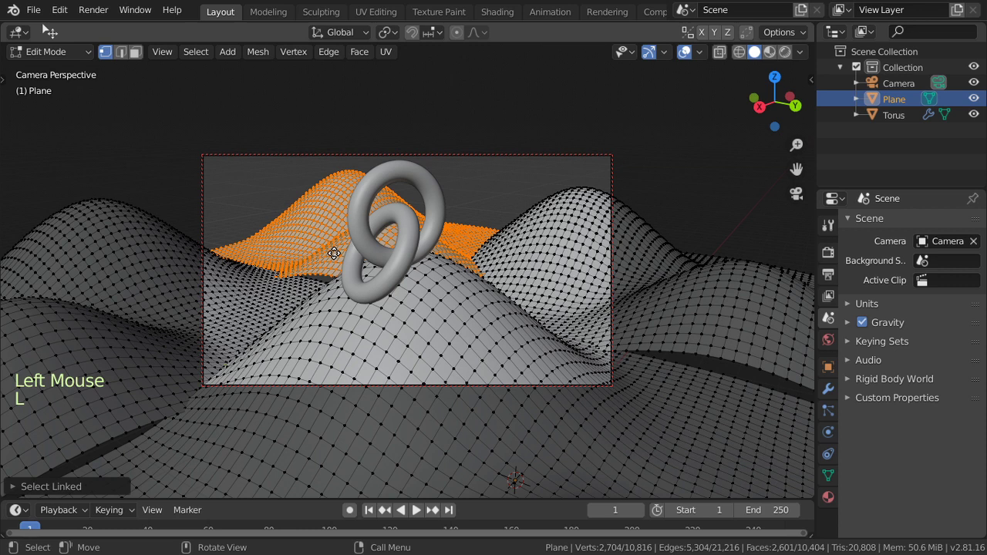
key("g")
key("z")
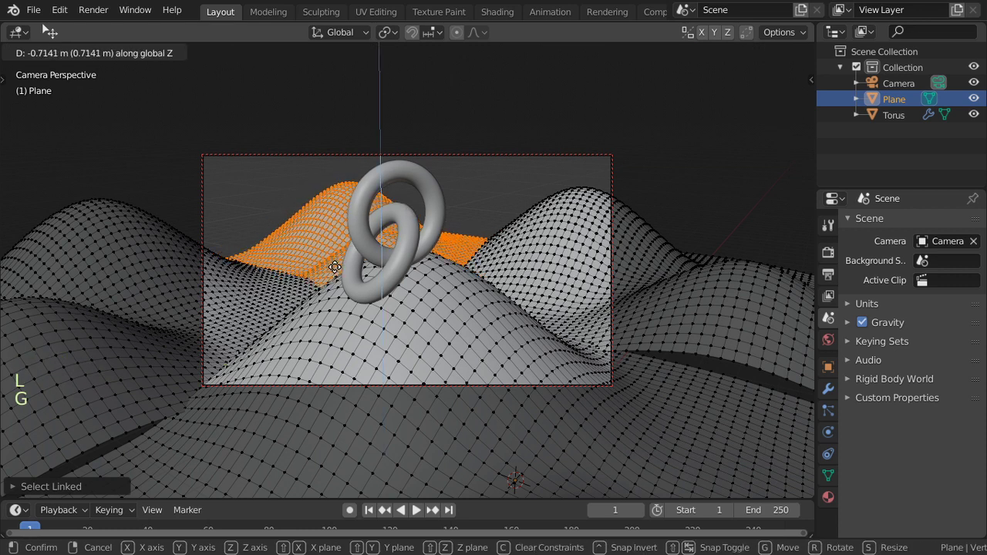
left_click(335, 266)
key("a")
key("Tab")
key("Tab")
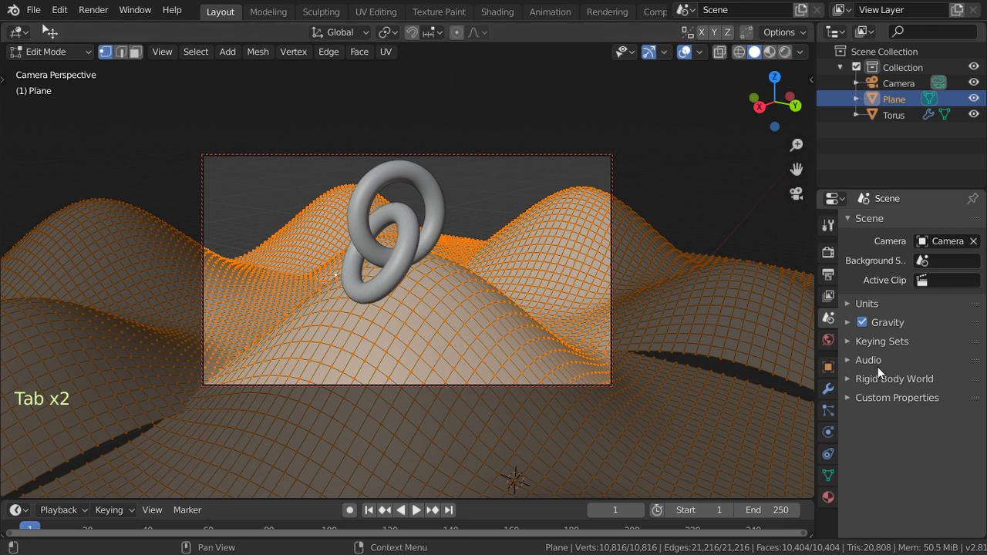
Step: Create a new terrain material with a darkened green base colour
left_click(829, 497)
left_click(910, 286)
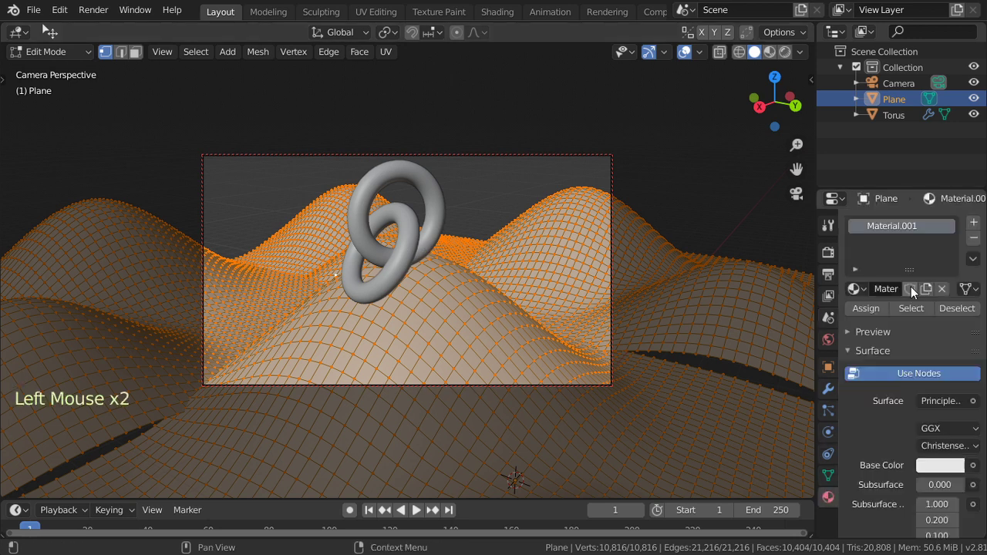
left_click(941, 472)
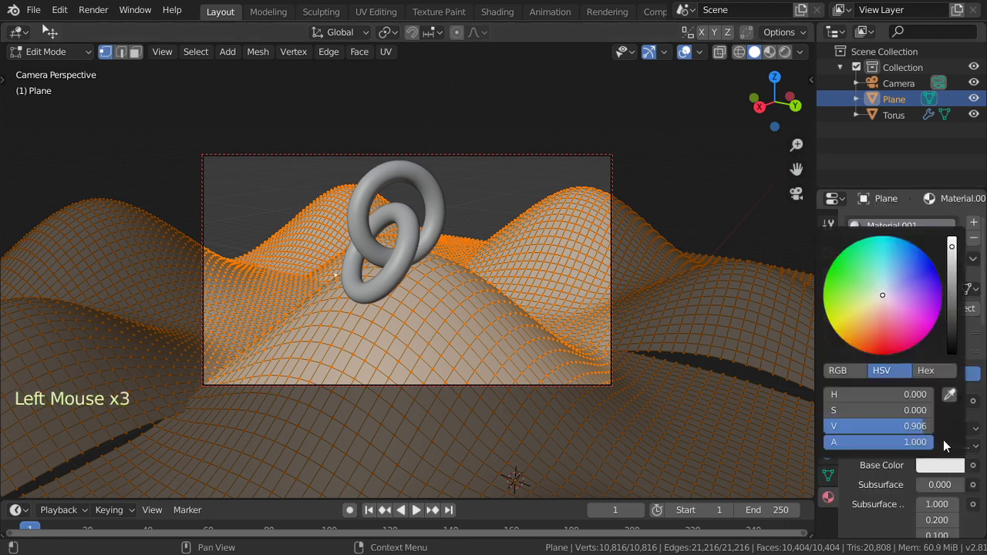
left_click(940, 465)
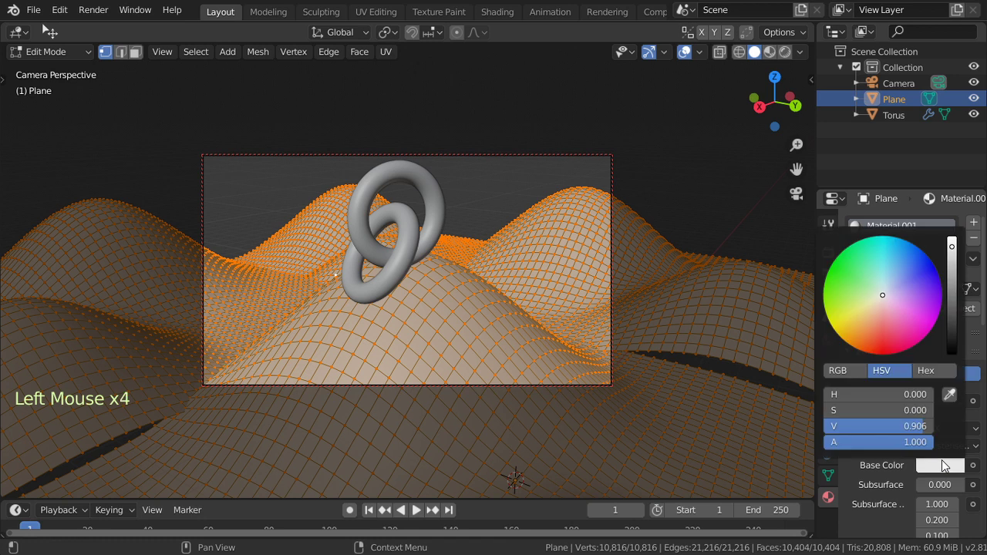
left_click(846, 290)
left_click_drag(957, 320, 951, 294)
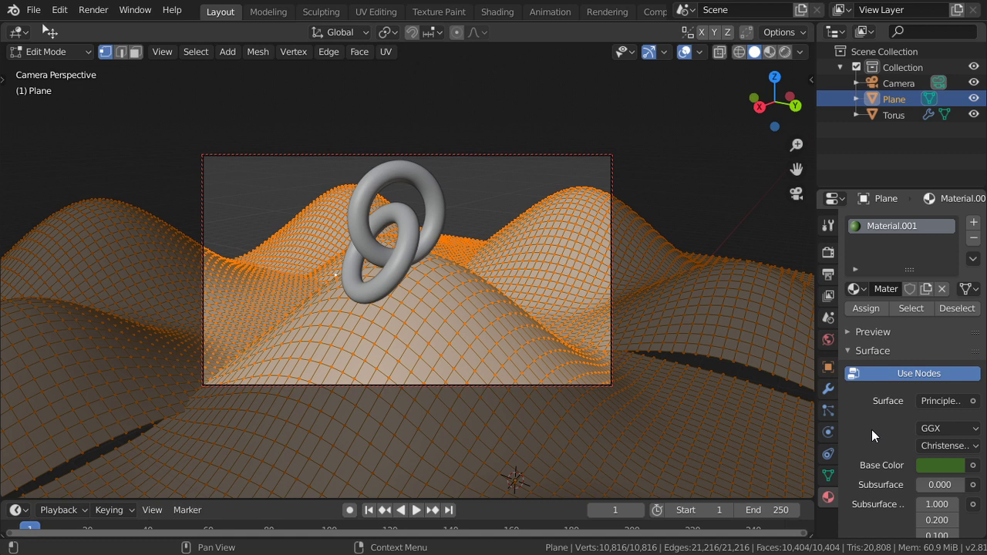
scroll(871, 430, "down", 3)
scroll(922, 497, "down", 2)
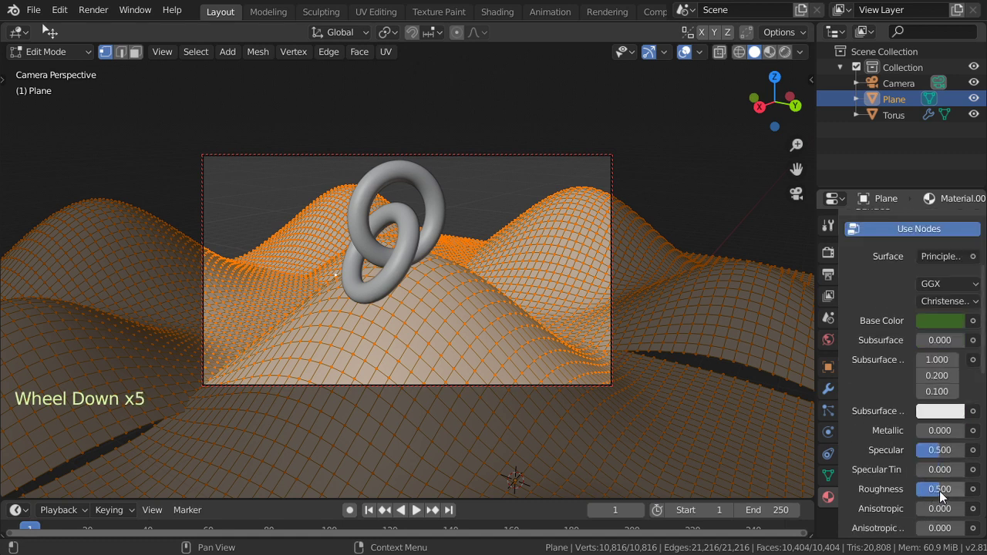
Step: Give the torus rings a new material with metallic about 0.957 and orange subsurface tint
key("Tab")
left_click(439, 222)
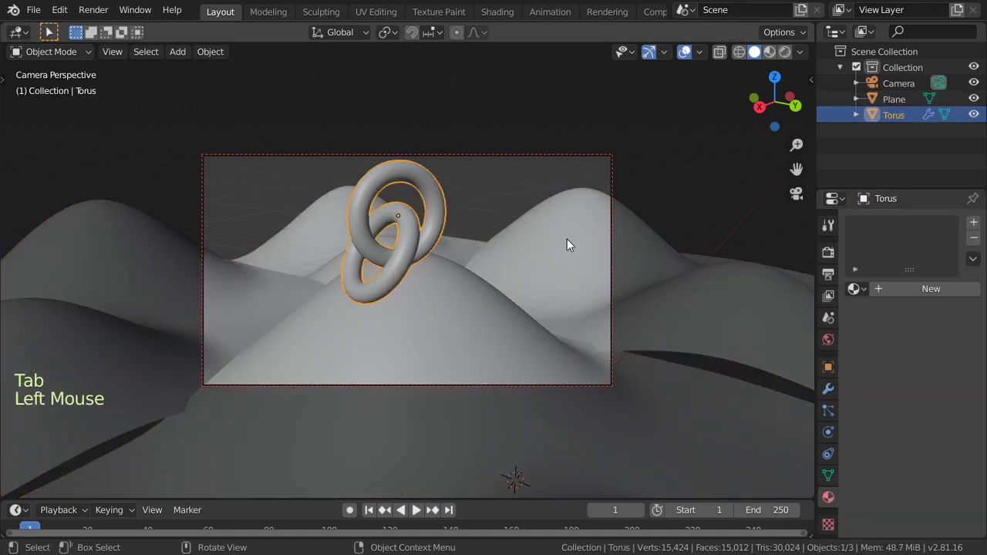
left_click(900, 289)
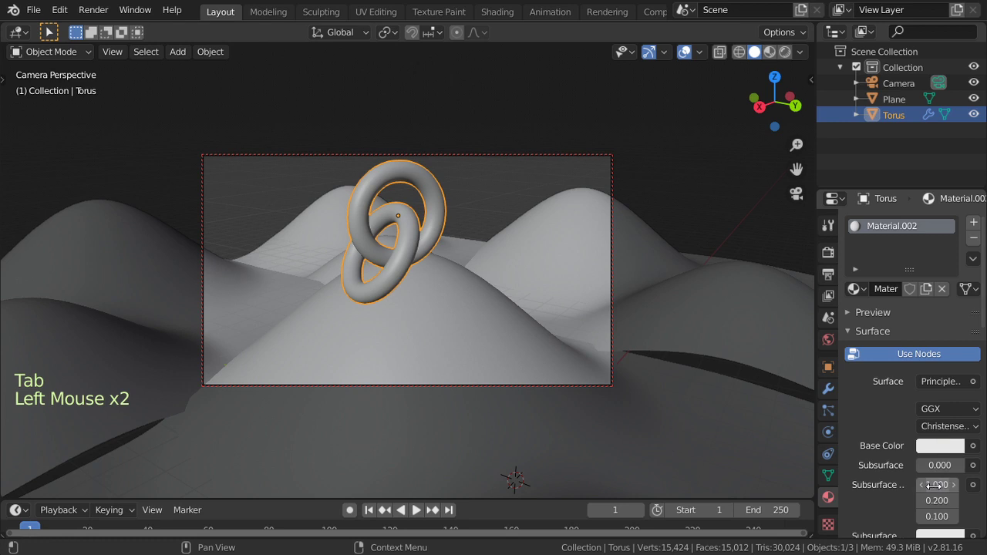
scroll(935, 486, "down", 1)
scroll(936, 487, "down", 2)
left_click_drag(936, 474, 961, 469)
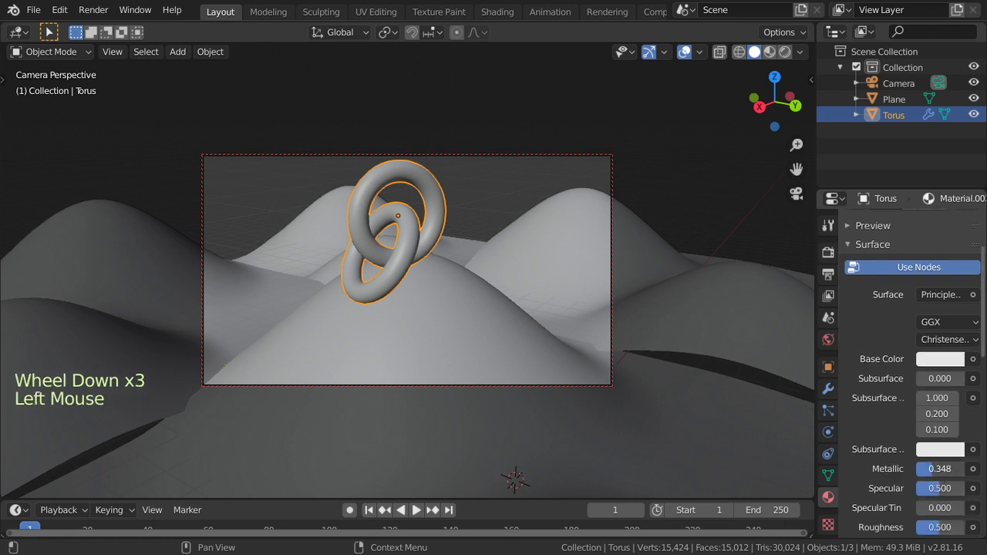
left_click(940, 359)
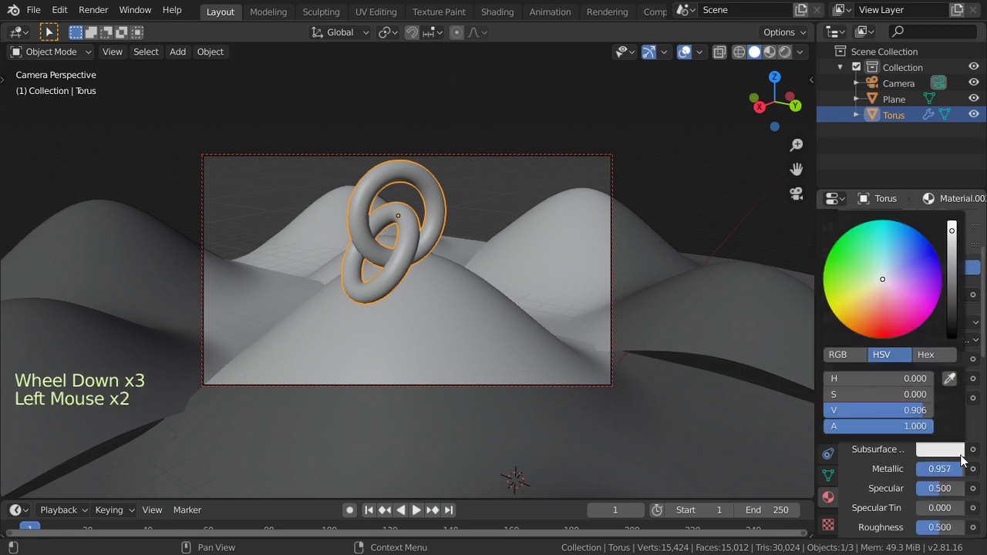
left_click(873, 281)
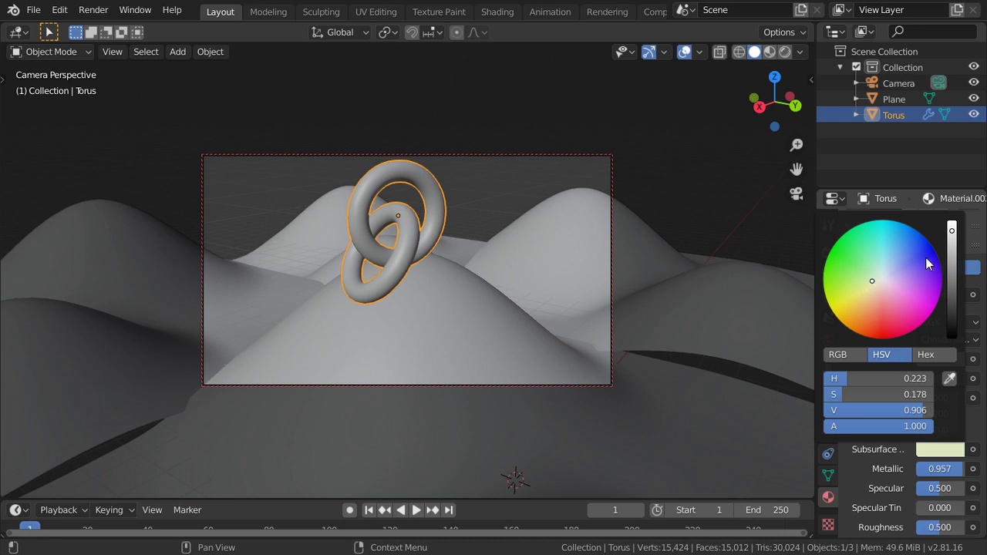
left_click_drag(877, 314, 865, 325)
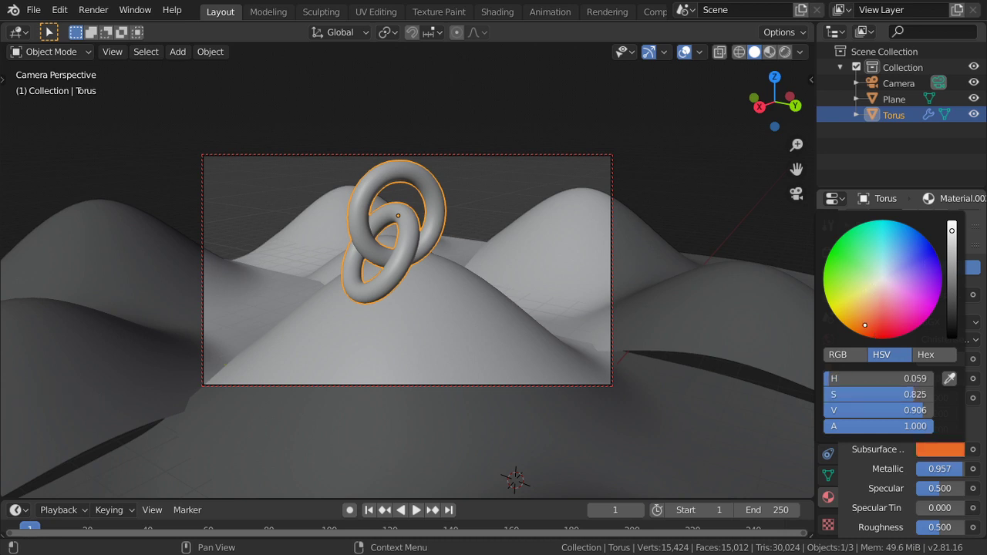
scroll(880, 418, "down", 4)
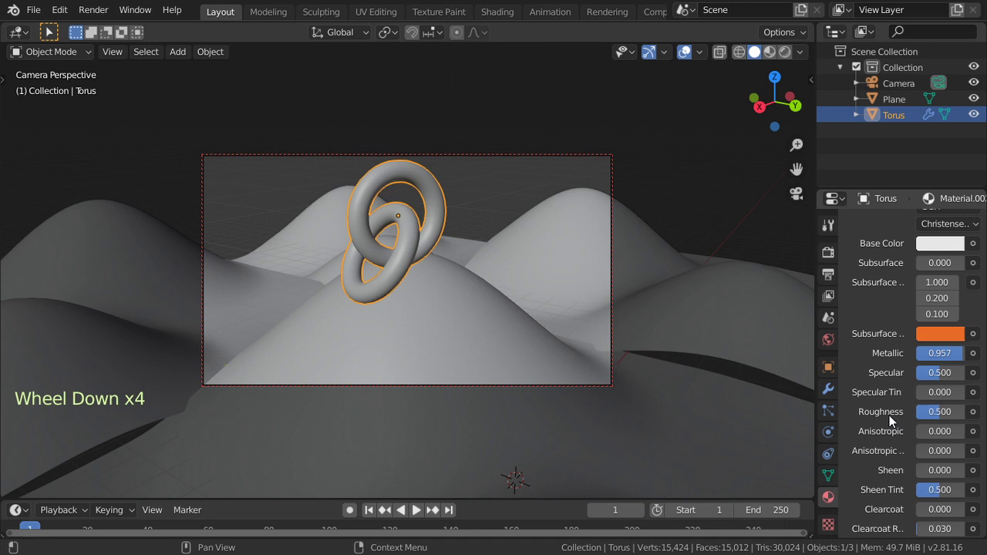
Step: Set the ring material's roughness to 0.1 and save the file
left_click(943, 413)
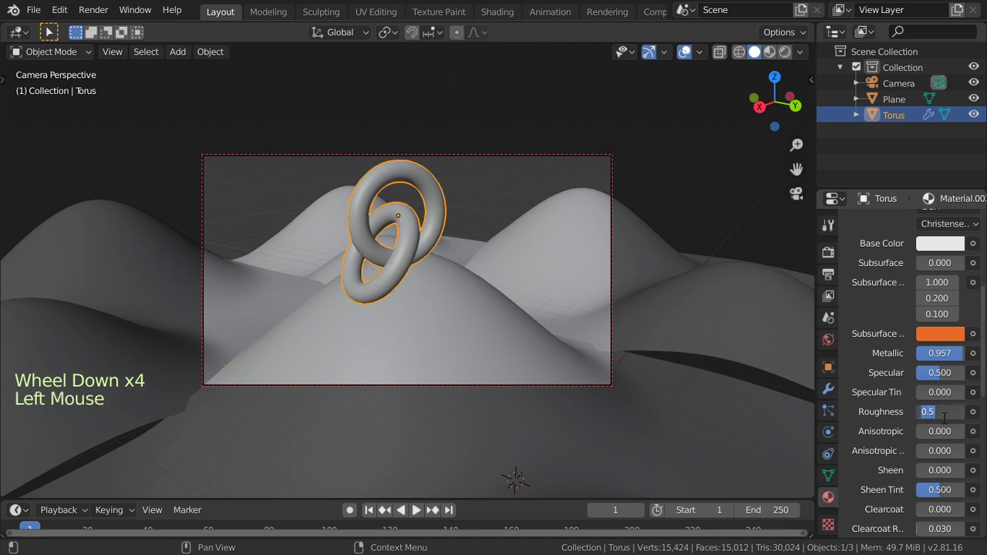
type(".1")
key("Return")
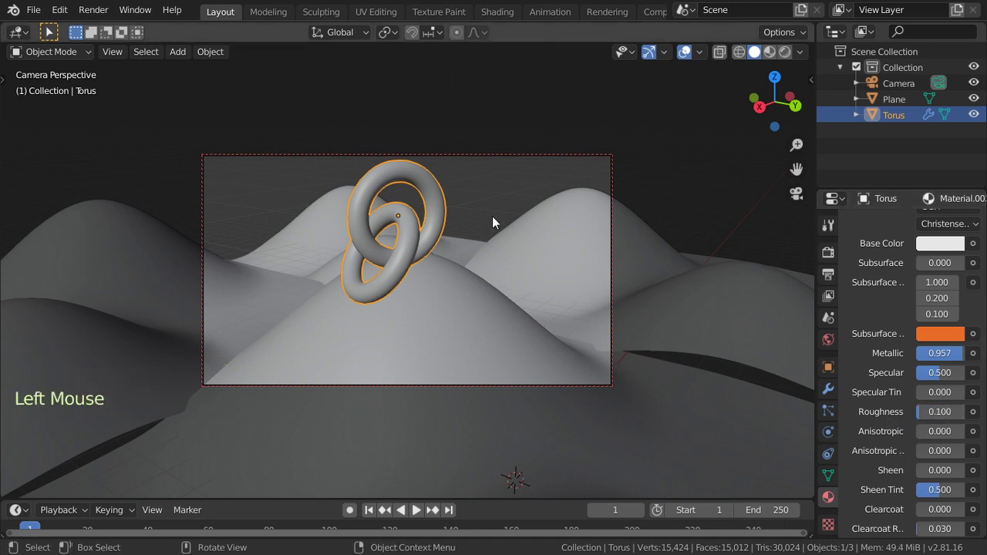
key("ctrl+s")
left_click(492, 216)
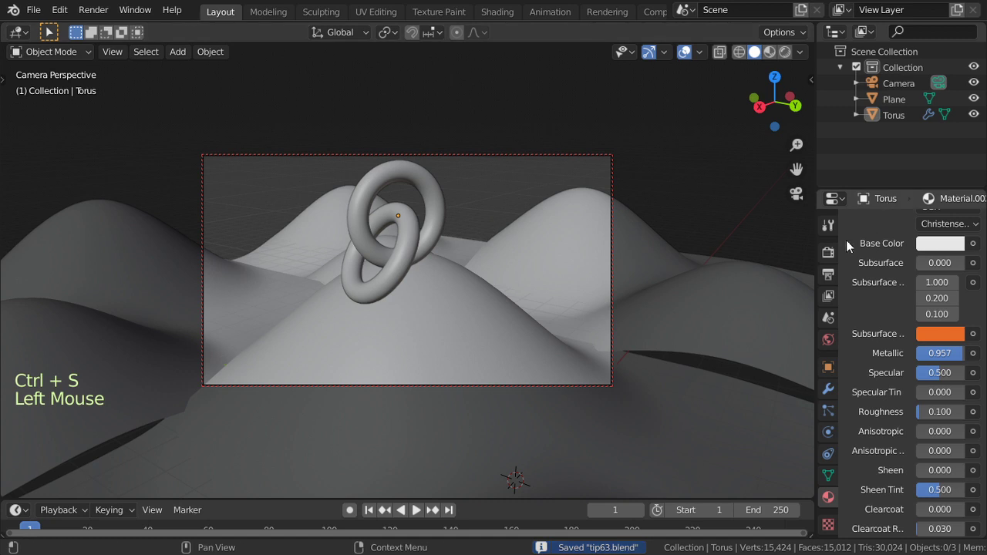
Step: Switch to Cycles with 250 render samples and preview in Rendered shading
left_click(841, 252)
left_click_drag(937, 224, 917, 296)
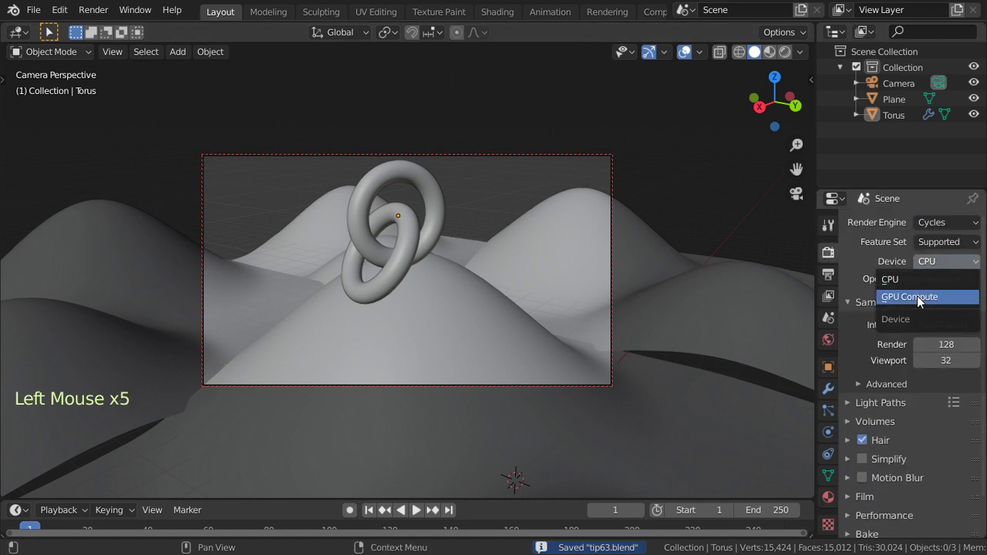
left_click(937, 327)
type("2")
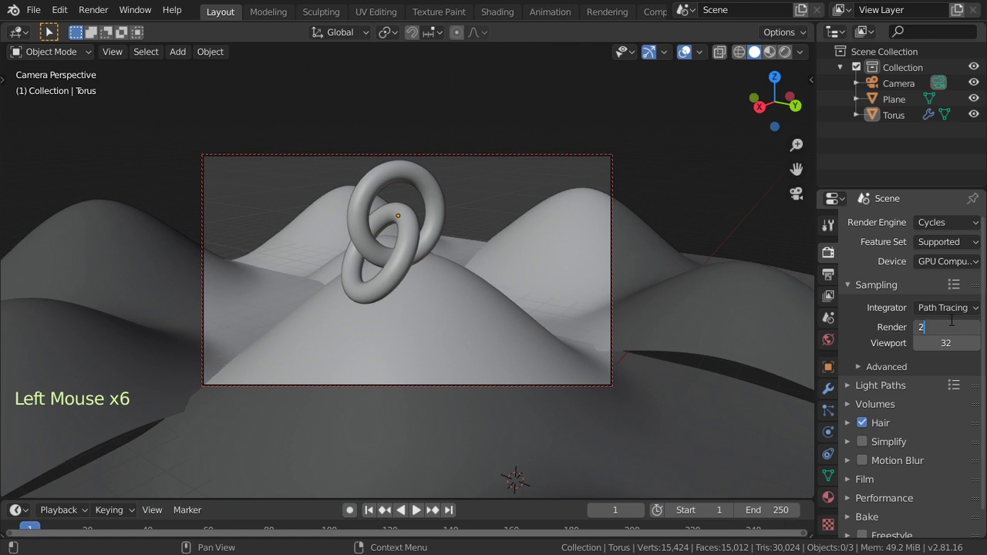
type("50")
key("Return")
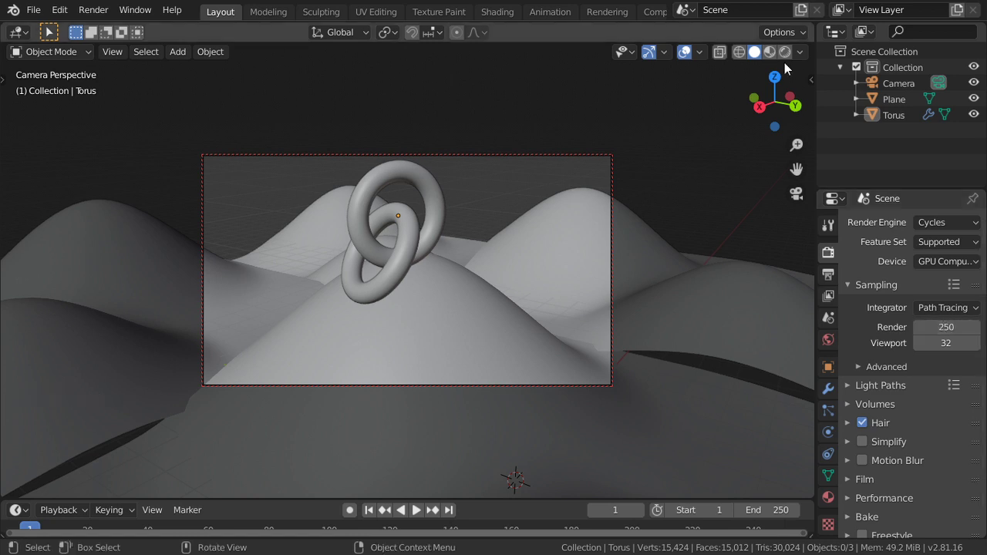
left_click(789, 52)
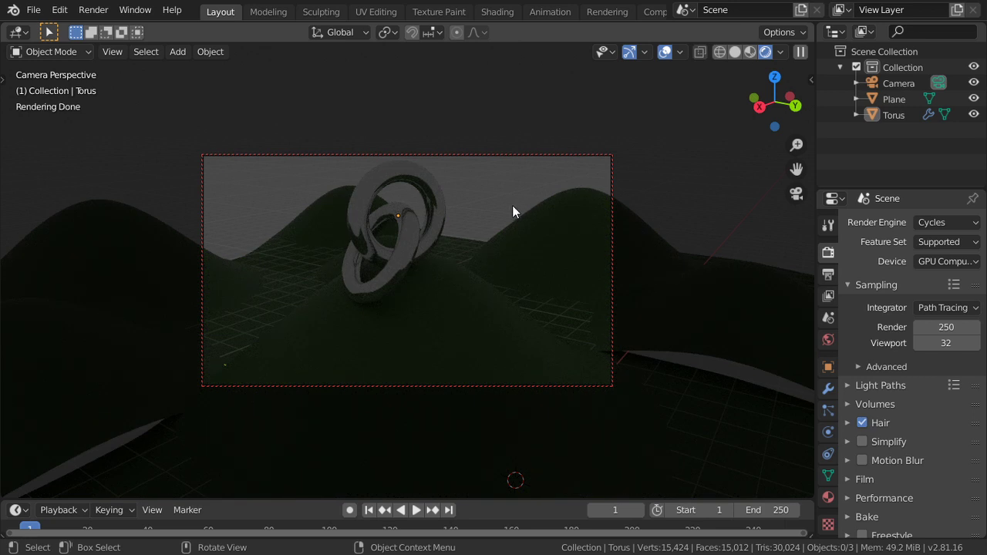
Step: Save, then set the world colour to a Sky Texture and widen the Properties editor
key("ctrl+s")
left_click(831, 344)
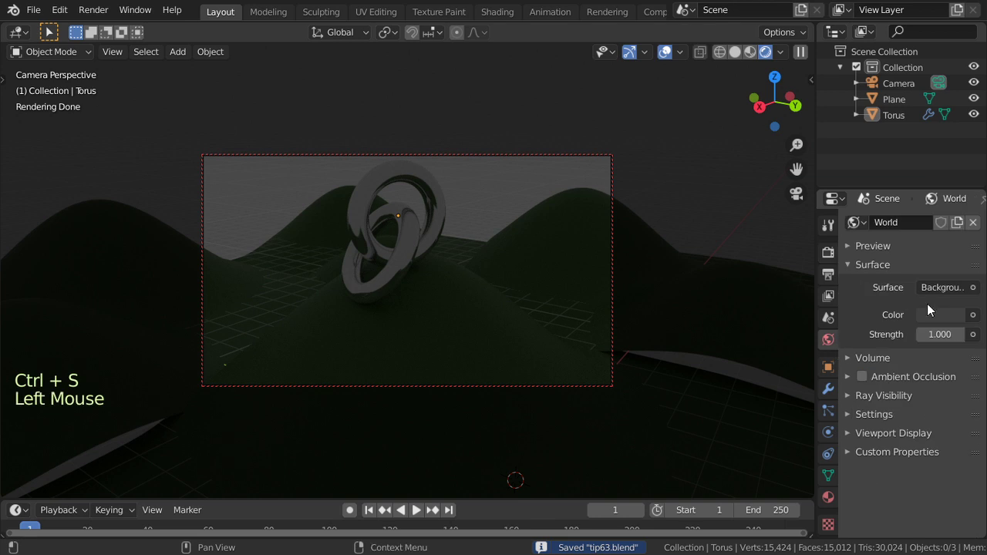
left_click(974, 314)
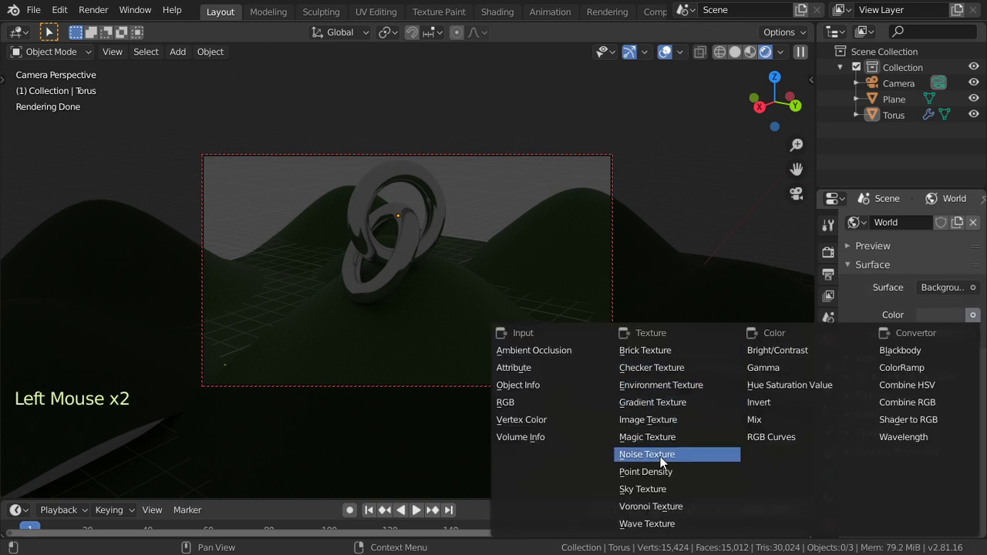
left_click(646, 489)
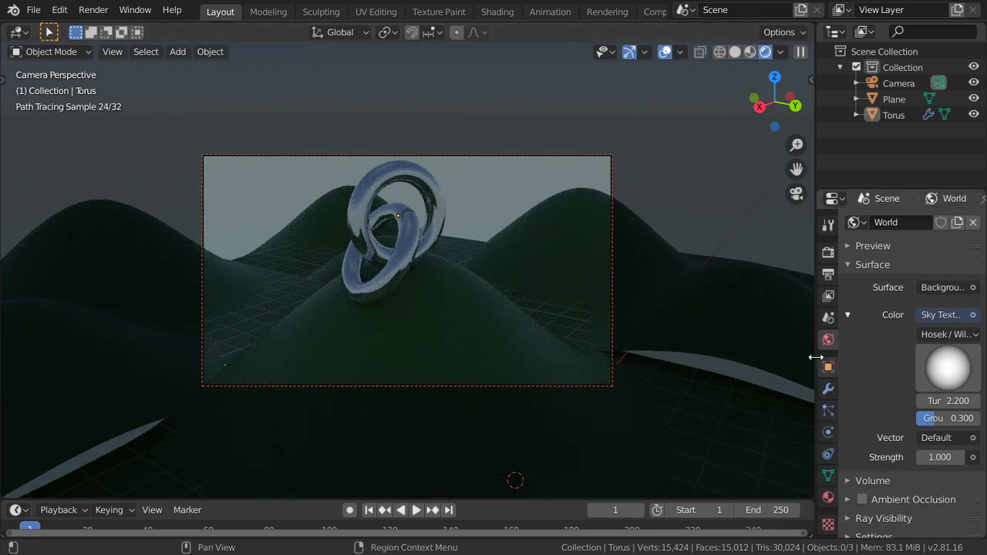
left_click_drag(816, 347, 689, 347)
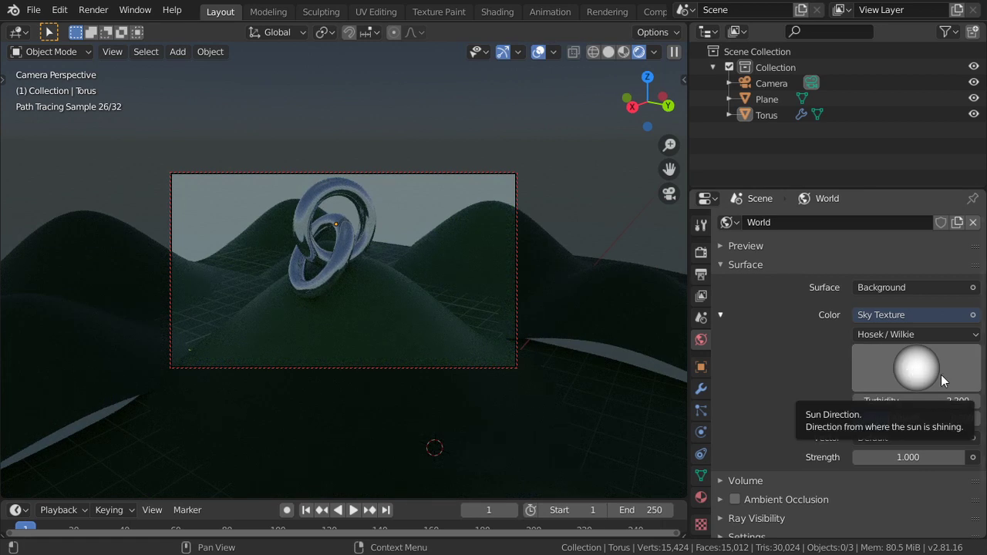
Step: Drag the Sky Texture sun-direction ball to bring the sun low for dusky light
mouse_move(929, 372)
left_mouse_down()
mouse_move(926, 363)
mouse_move(918, 369)
mouse_move(946, 373)
mouse_move(915, 387)
mouse_move(945, 347)
mouse_move(931, 365)
mouse_move(939, 375)
left_mouse_up()
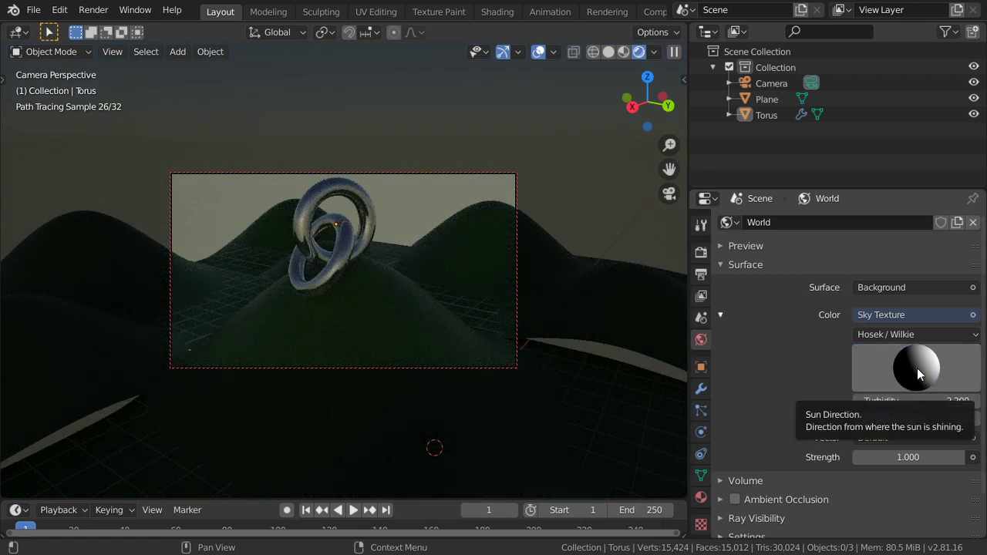
mouse_move(917, 368)
left_mouse_down()
mouse_move(909, 364)
mouse_move(925, 361)
mouse_move(915, 378)
mouse_move(926, 357)
mouse_move(956, 356)
mouse_move(907, 379)
mouse_move(961, 359)
mouse_move(917, 371)
left_mouse_up()
left_click(945, 366)
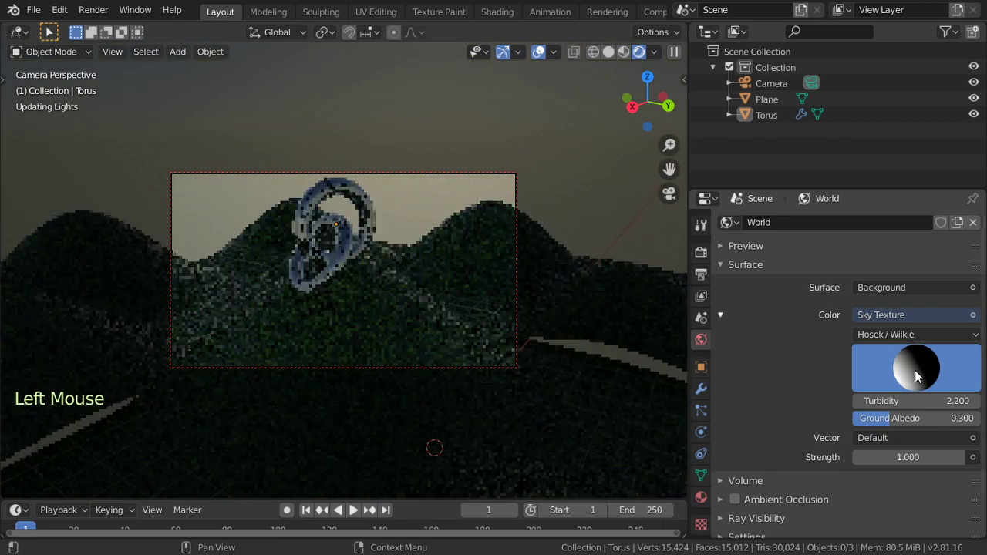
Step: Settle the sun direction, then set World Strength to 3 and finally 2.2
left_click_drag(917, 371, 922, 377)
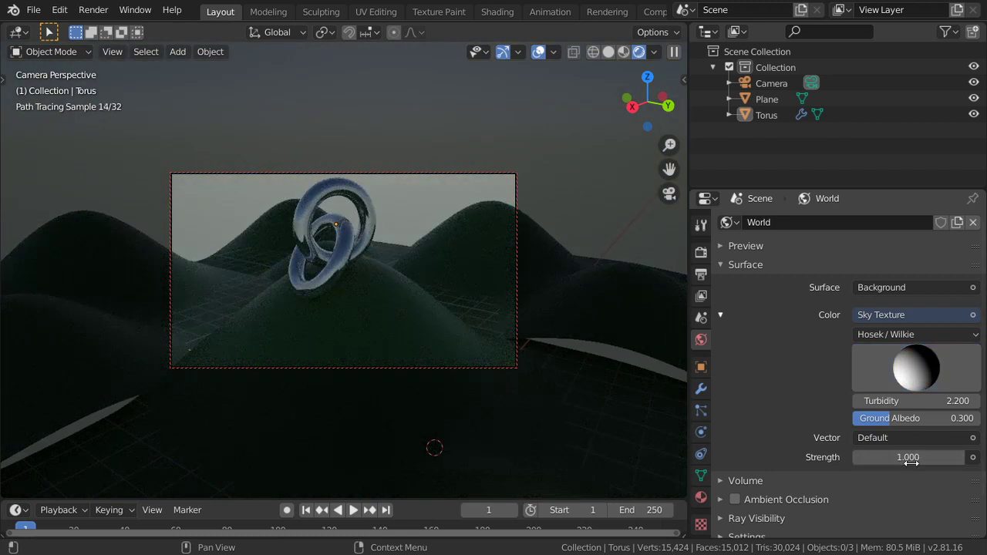
double_click(913, 461)
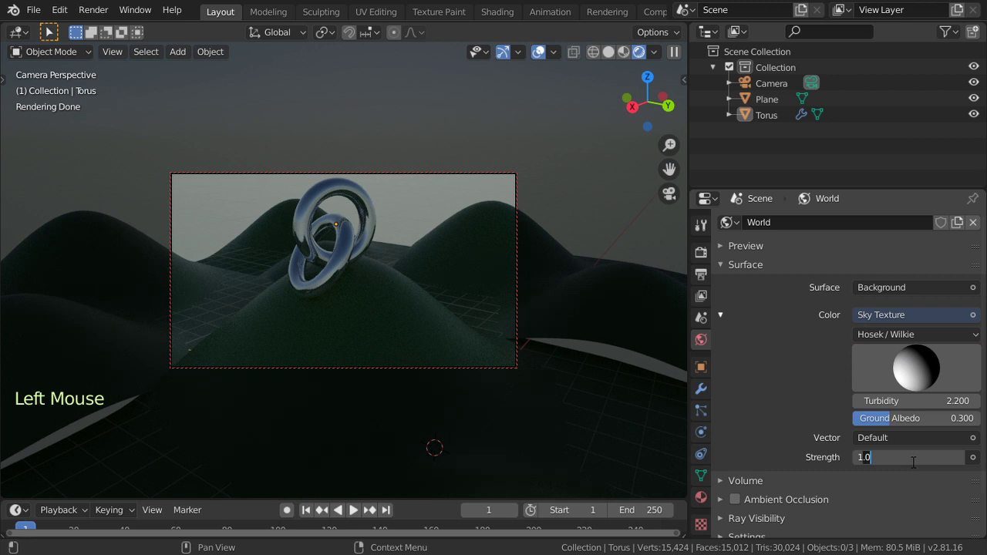
key("BackSpace")
key("BackSpace")
type("3")
key("Return")
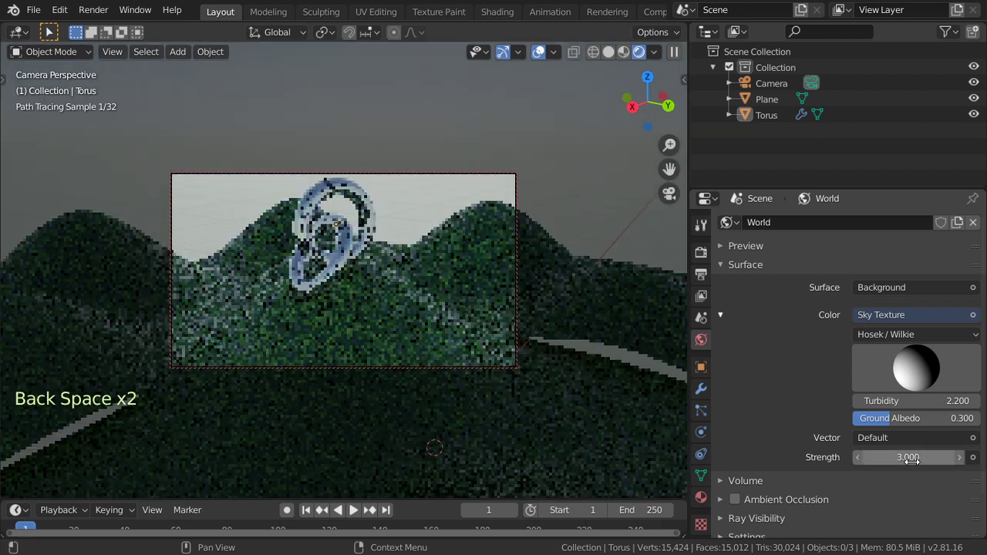
left_click(911, 459)
type("2.2")
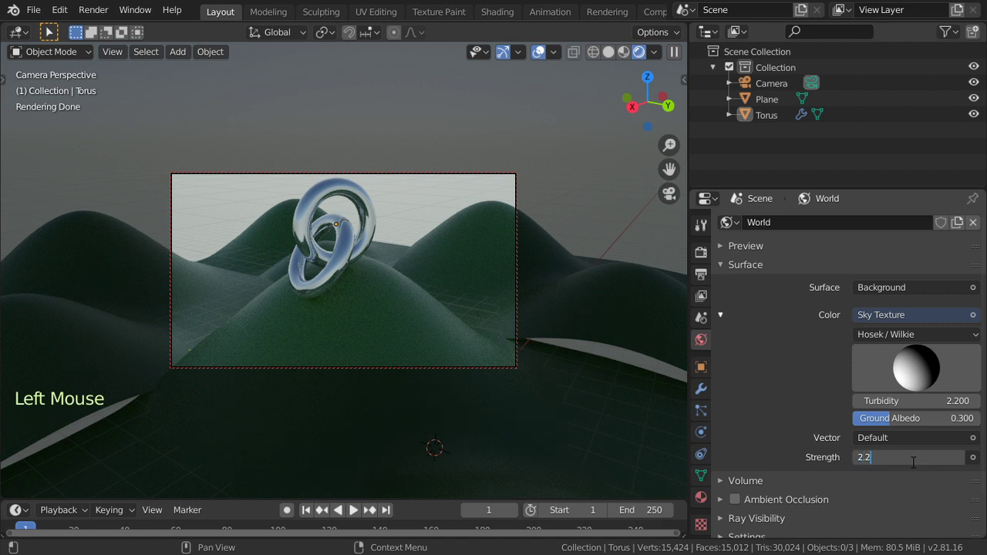
key("Return")
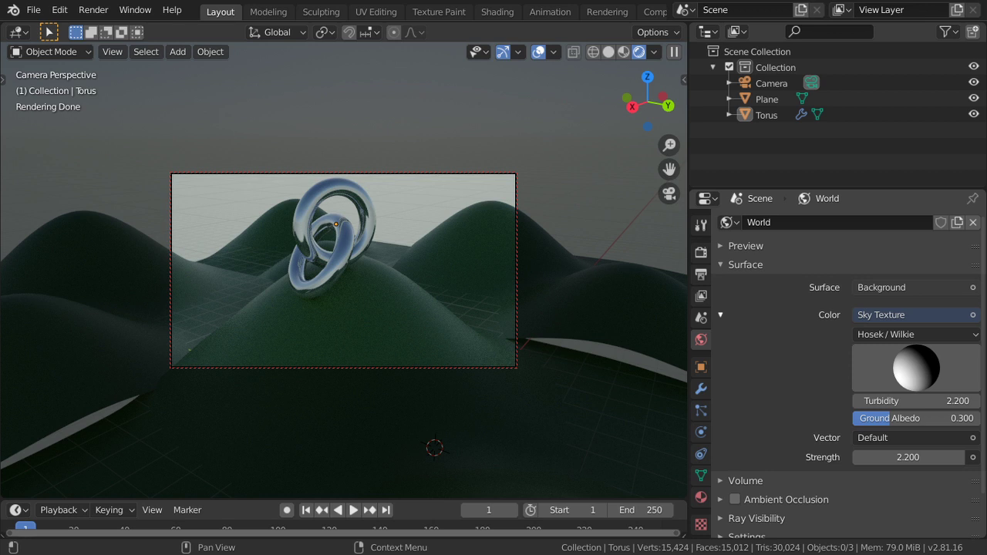
Step: Open Render properties and check in Preferences that the Dynamic Sky add-on is enabled
left_click(700, 252)
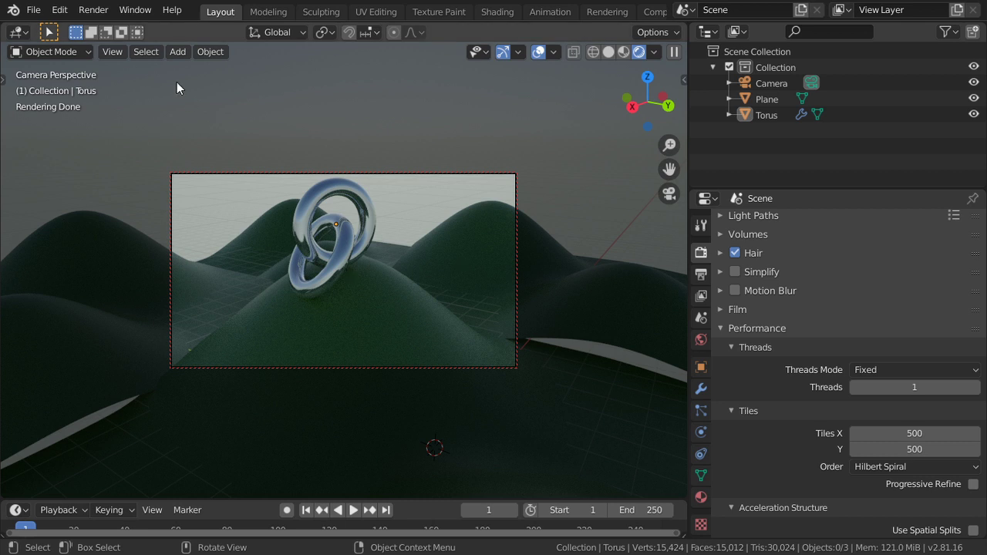
left_click(60, 11)
left_click(115, 235)
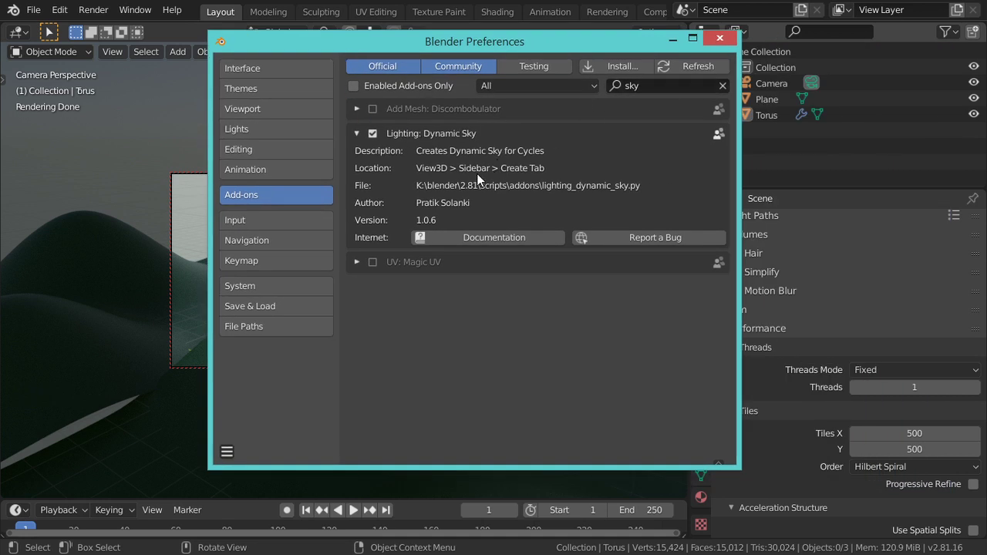
left_click(720, 38)
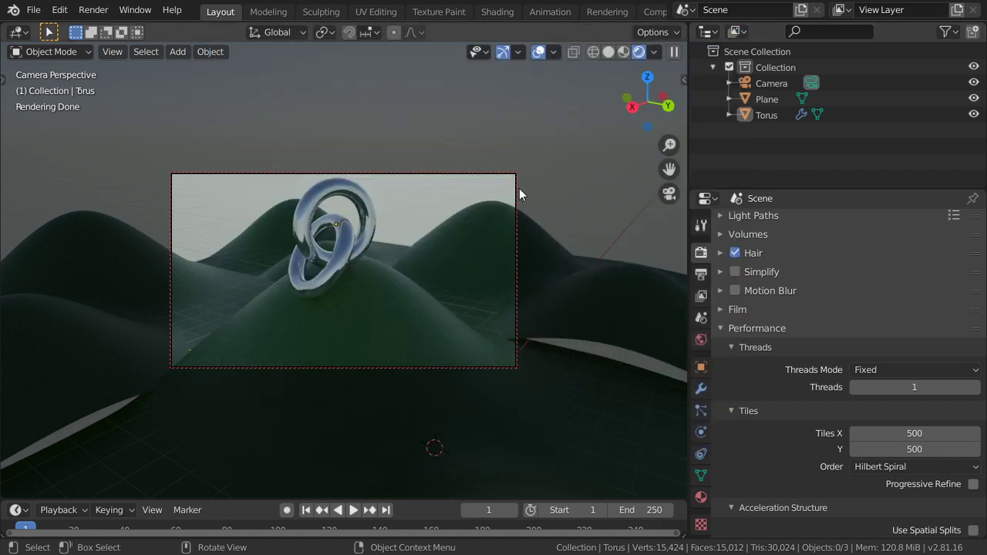
Step: Browse the viewport side panel and tool shelf to find the Dynamic Sky panel
key("n")
scroll(617, 342, "down", 6)
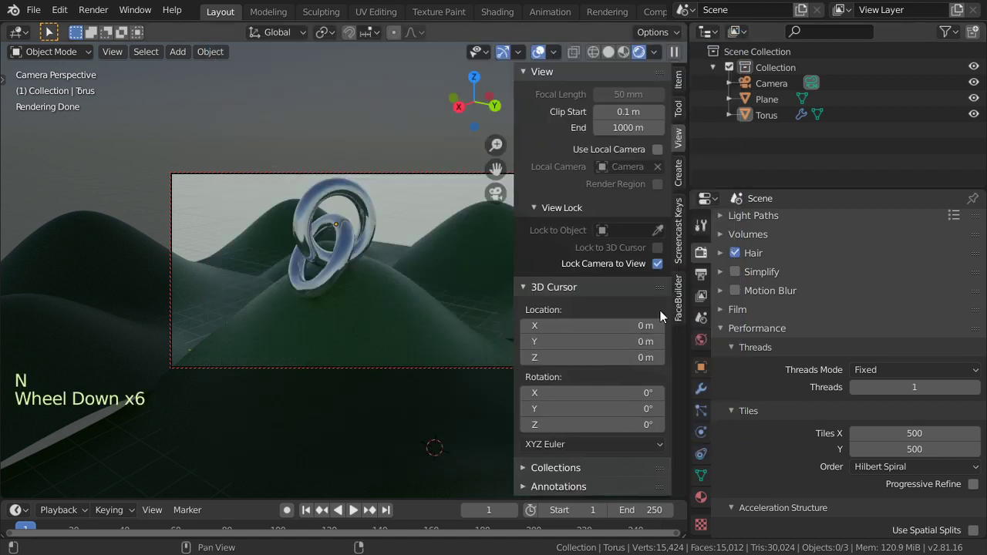
key("n")
key("t")
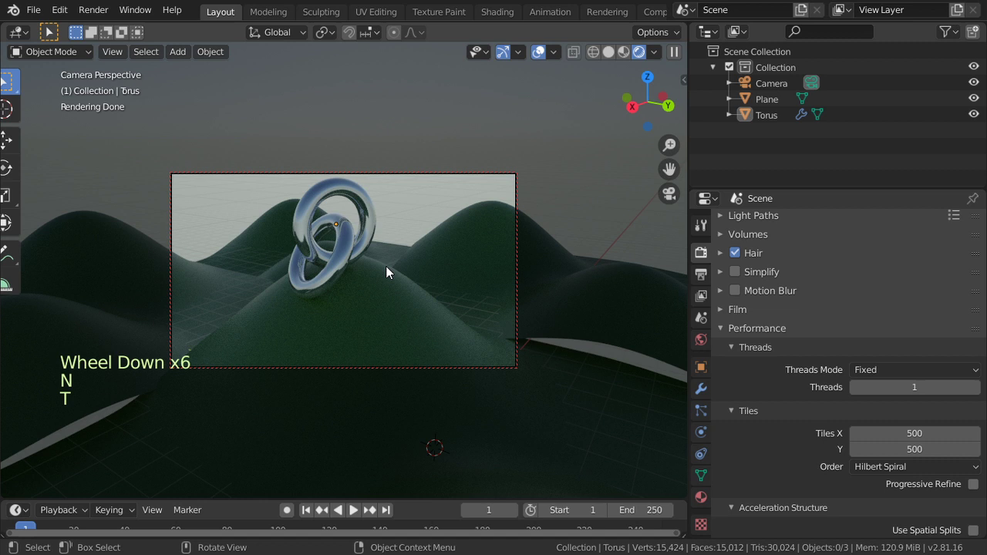
key("t")
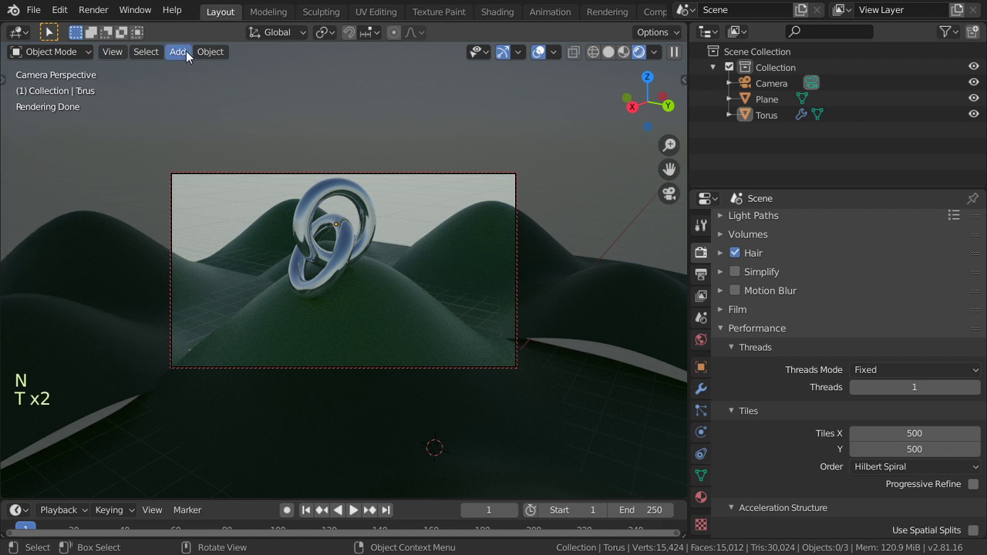
left_click(196, 50)
mouse_move(236, 488)
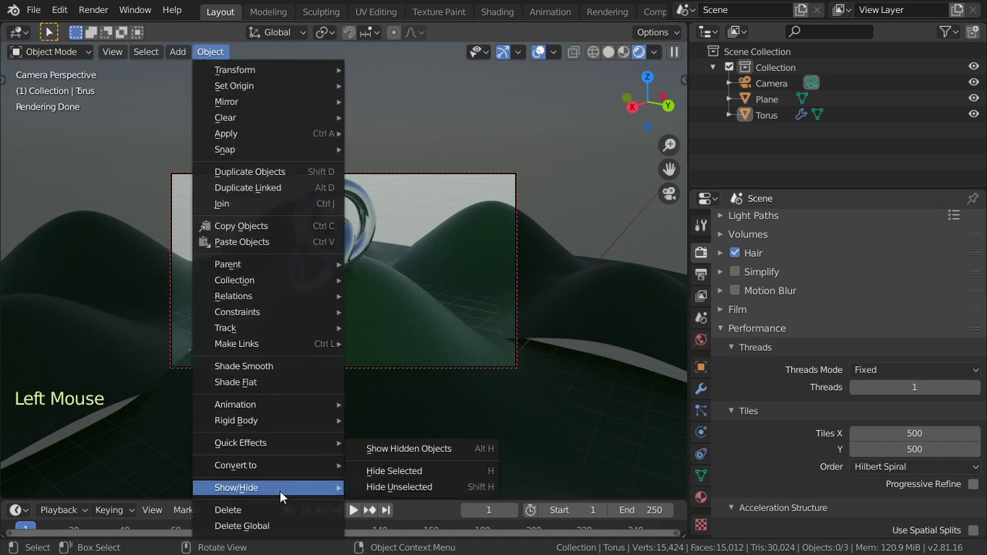
key("n")
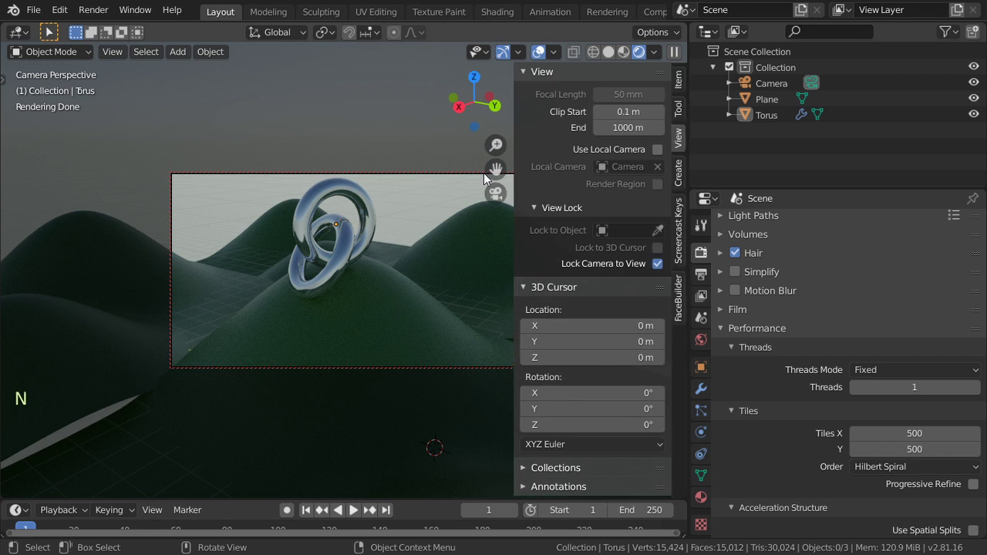
left_click(680, 86)
left_click(679, 109)
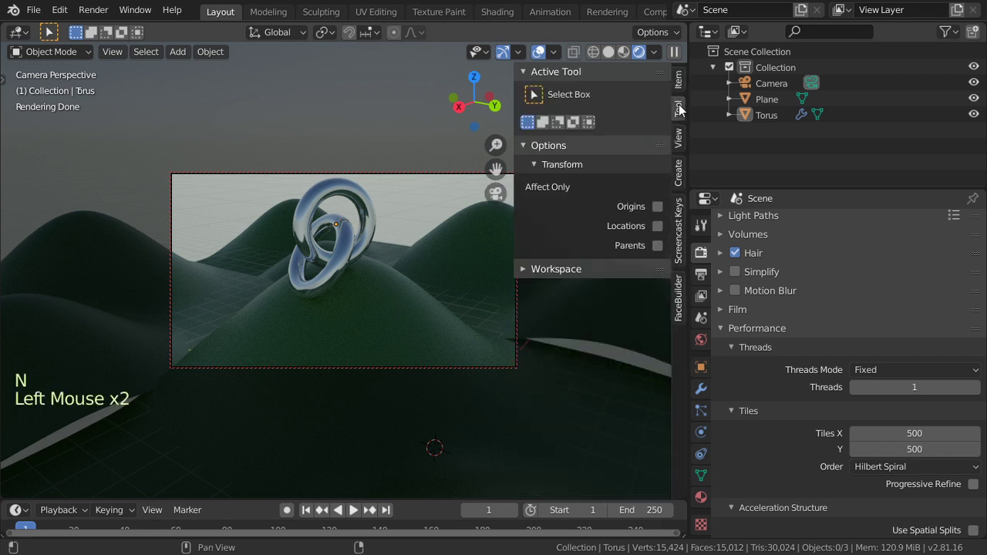
left_click(679, 292)
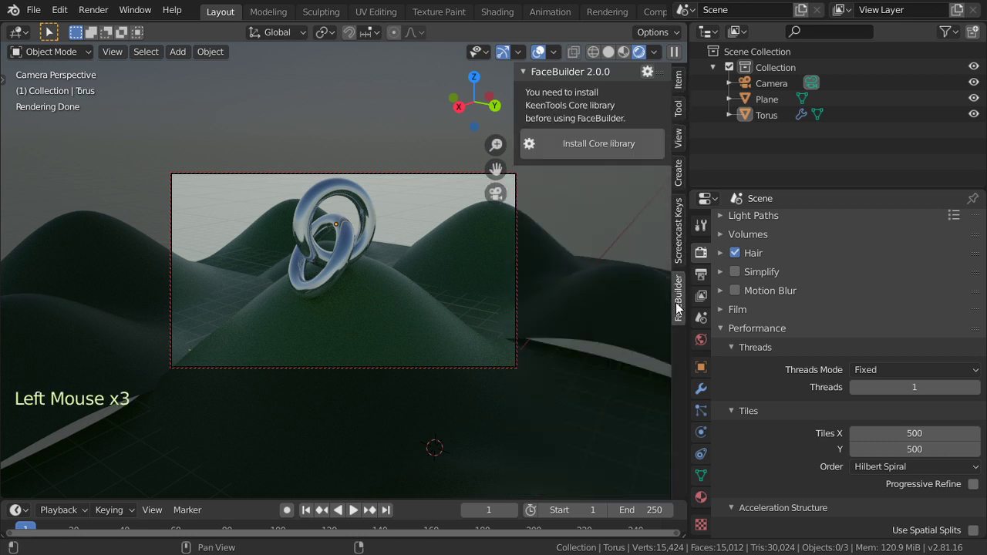
Step: Create a new Dynamic Sky world from the Dynamic sky panel
left_click(675, 167)
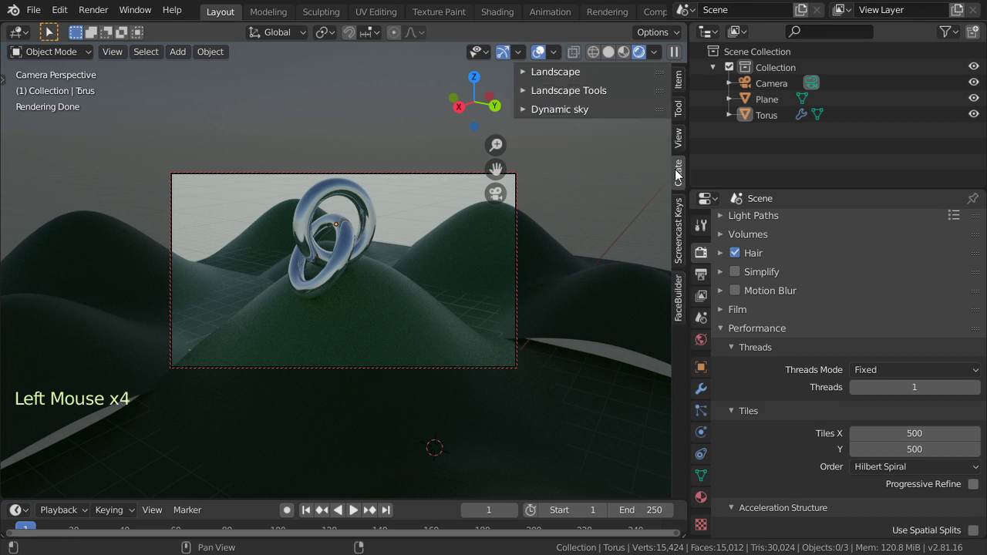
left_click(556, 110)
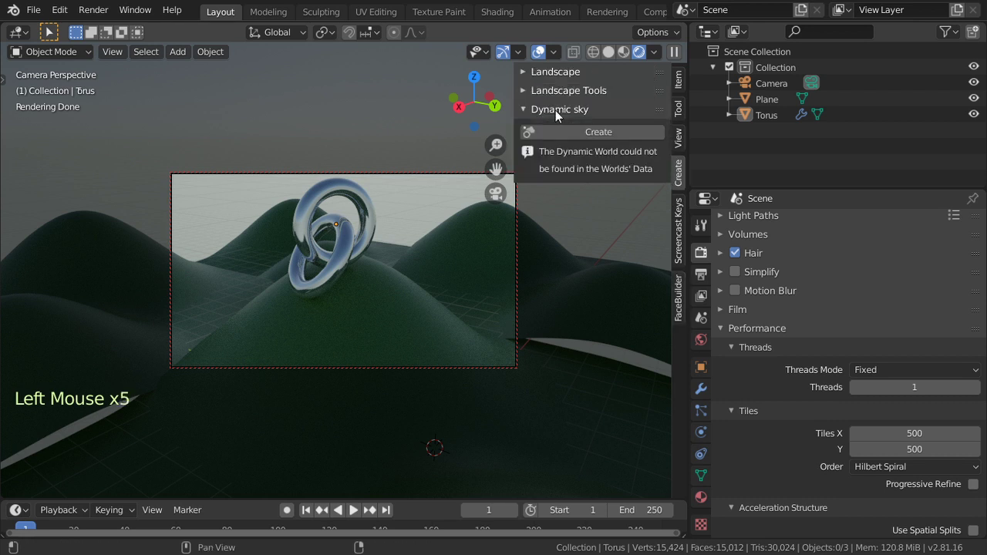
left_click(604, 134)
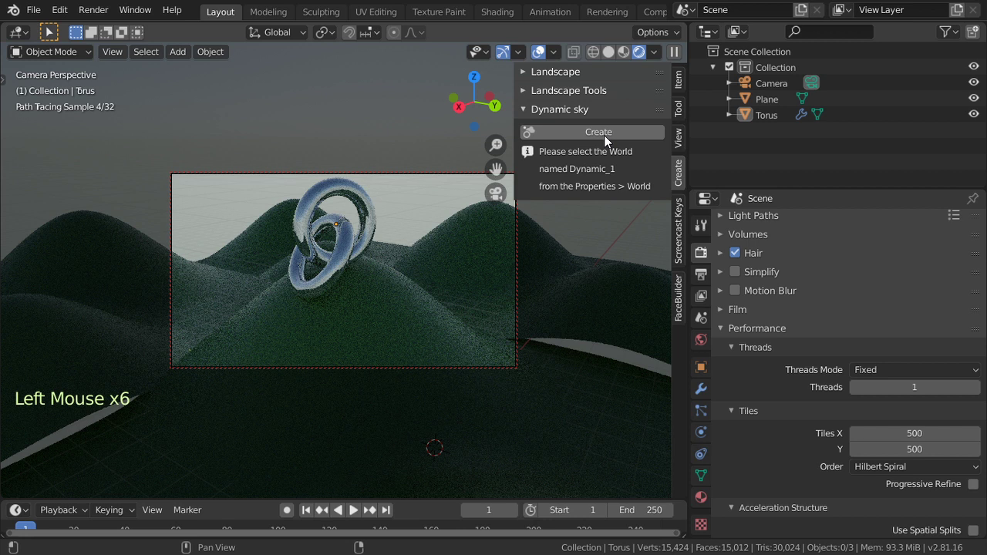
Step: Assign Dynamic_1 as the scene's world in World properties
left_click(702, 319)
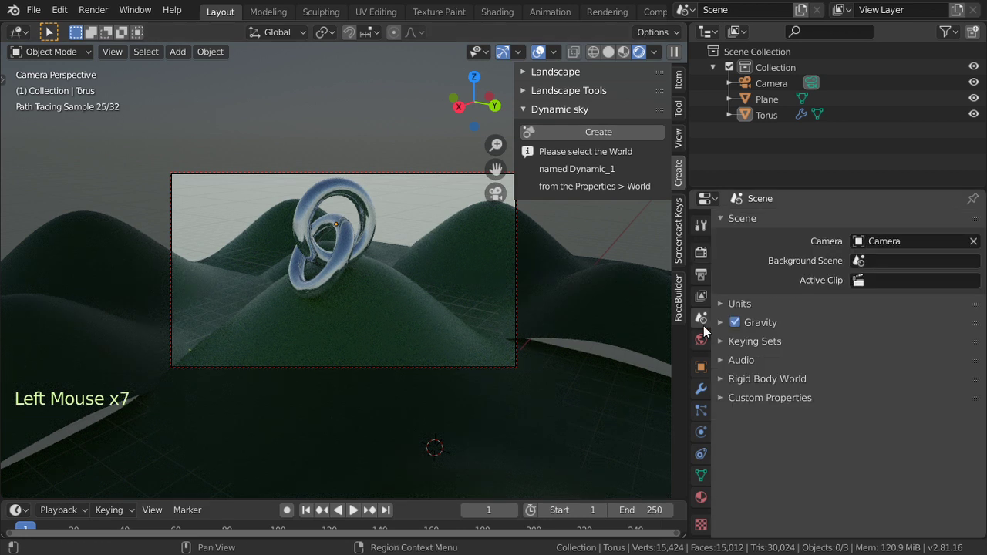
left_click(702, 339)
left_click(728, 222)
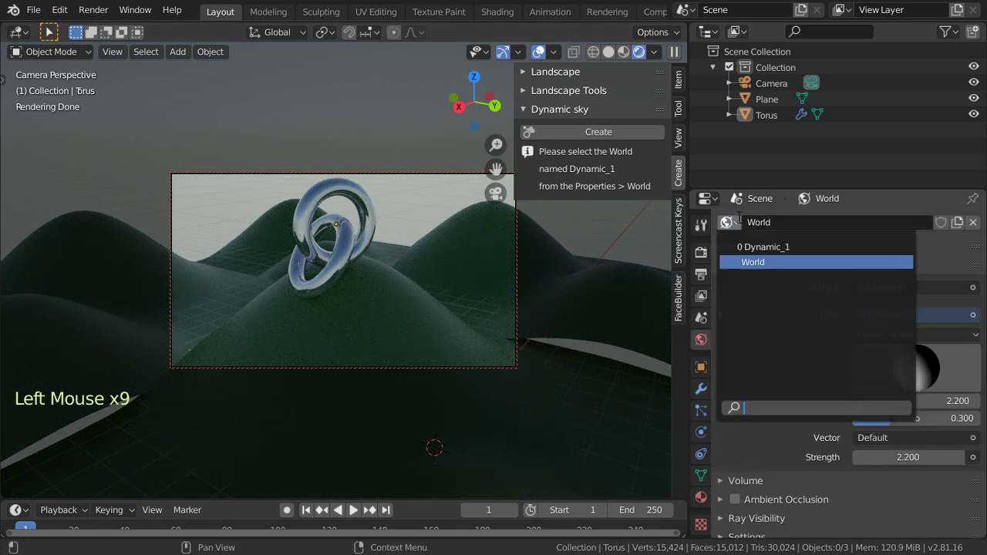
left_click(772, 247)
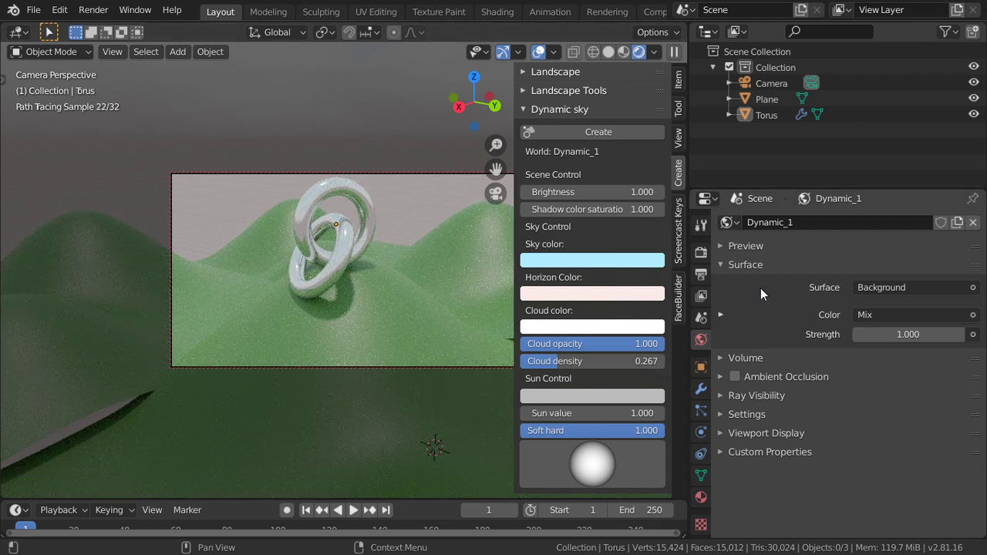
Step: Drag the Dynamic Sky sun sphere to rotate the sun to a new direction
left_click(606, 461)
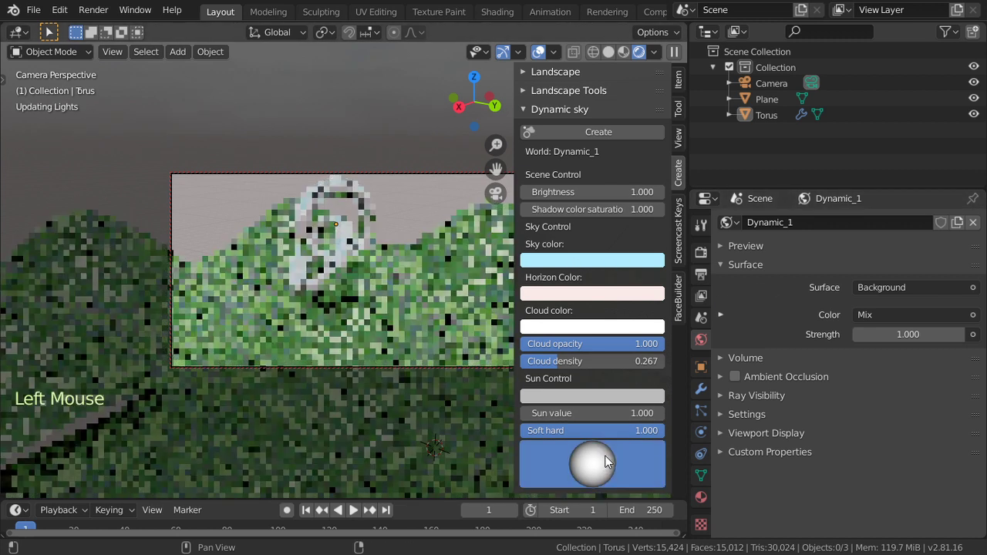
left_click_drag(606, 462, 639, 443)
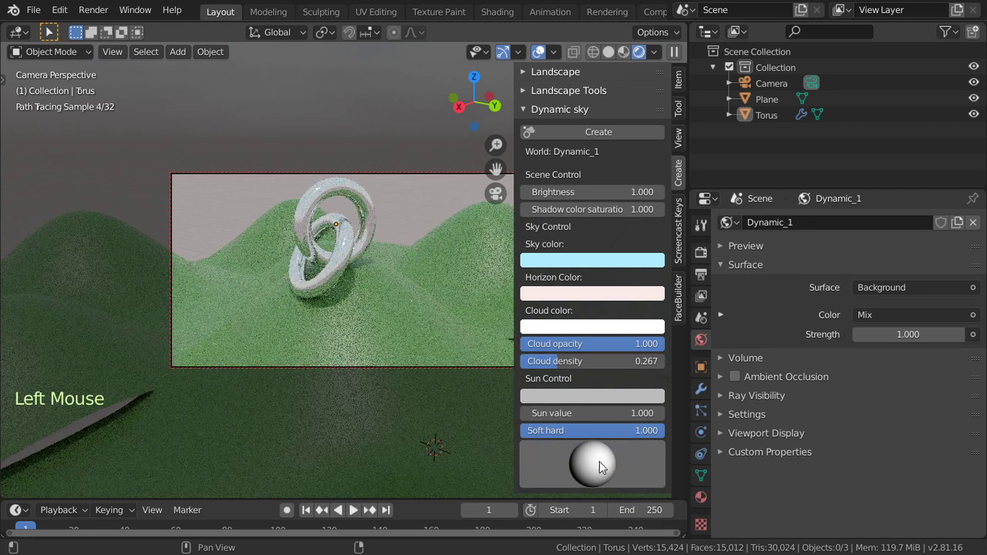
left_click(600, 461)
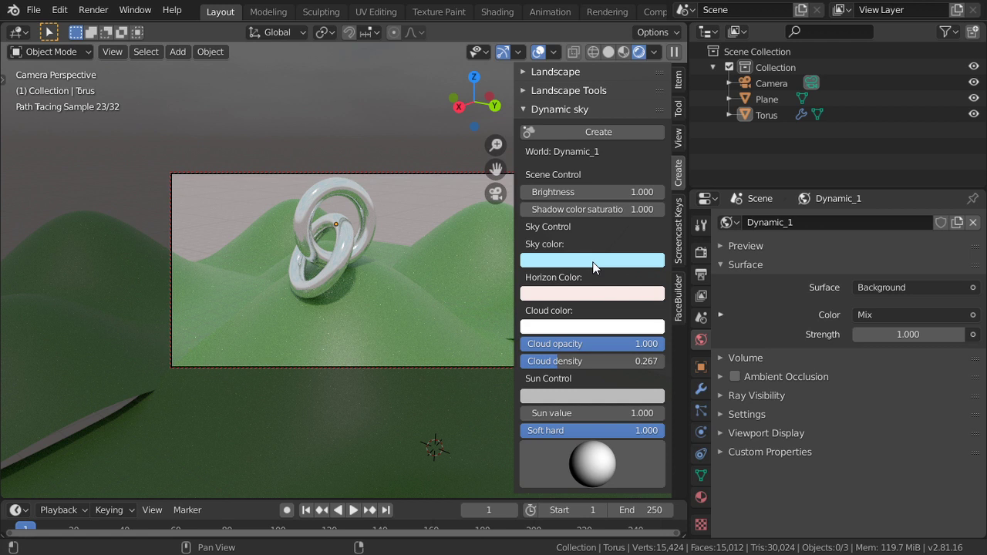
Step: Make the sky colour a more saturated blue, the clouds light grey and the horizon peach
left_click(594, 262)
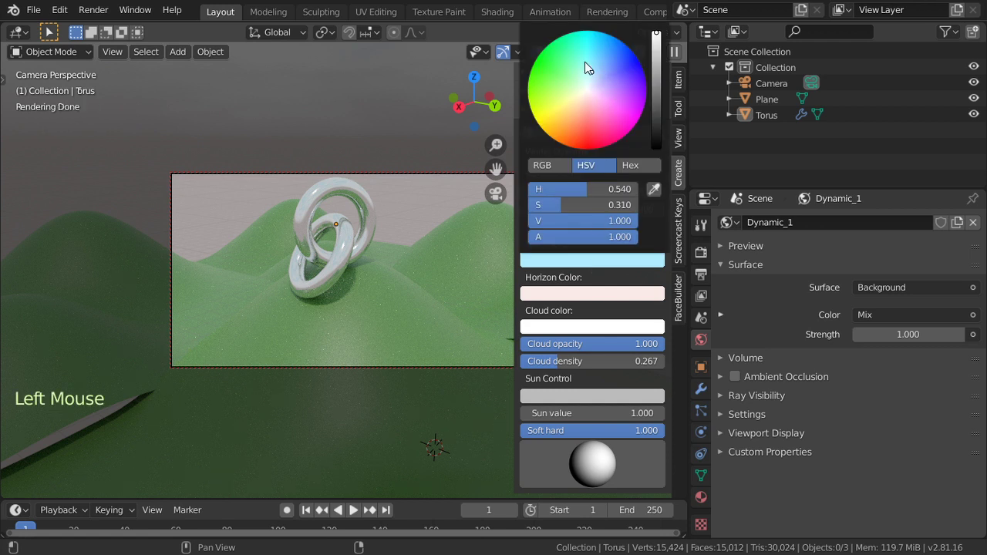
left_click_drag(584, 62, 596, 55)
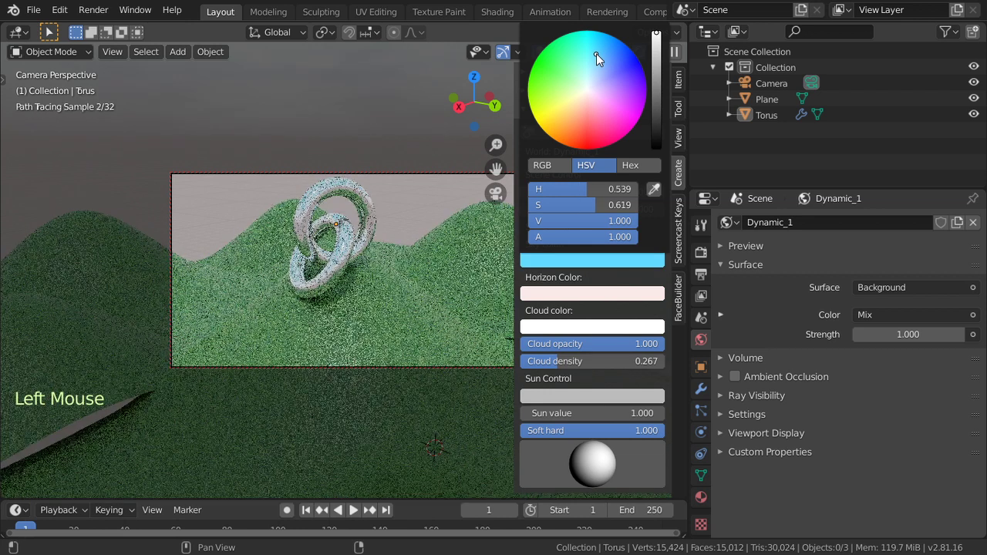
left_click(591, 329)
left_click_drag(654, 125, 656, 120)
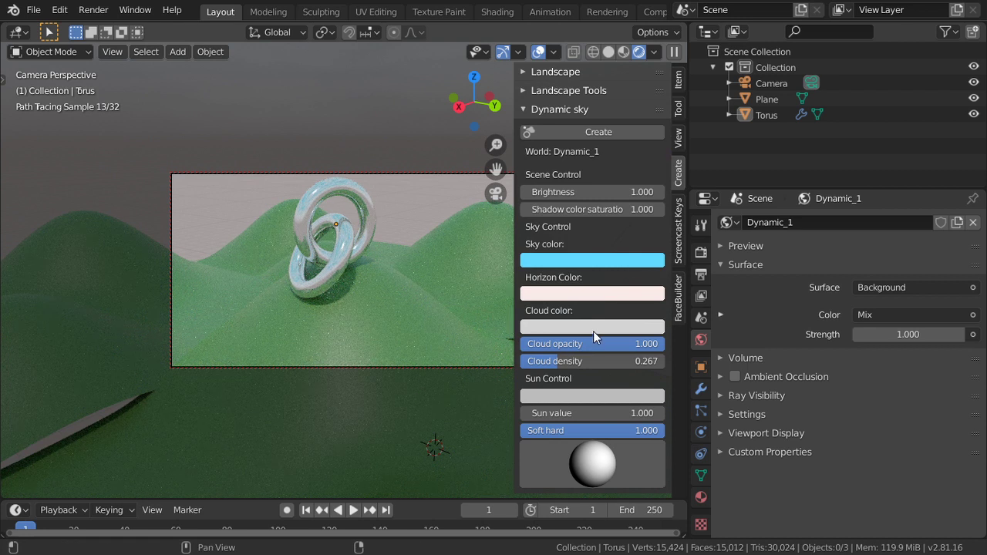
left_click(595, 296)
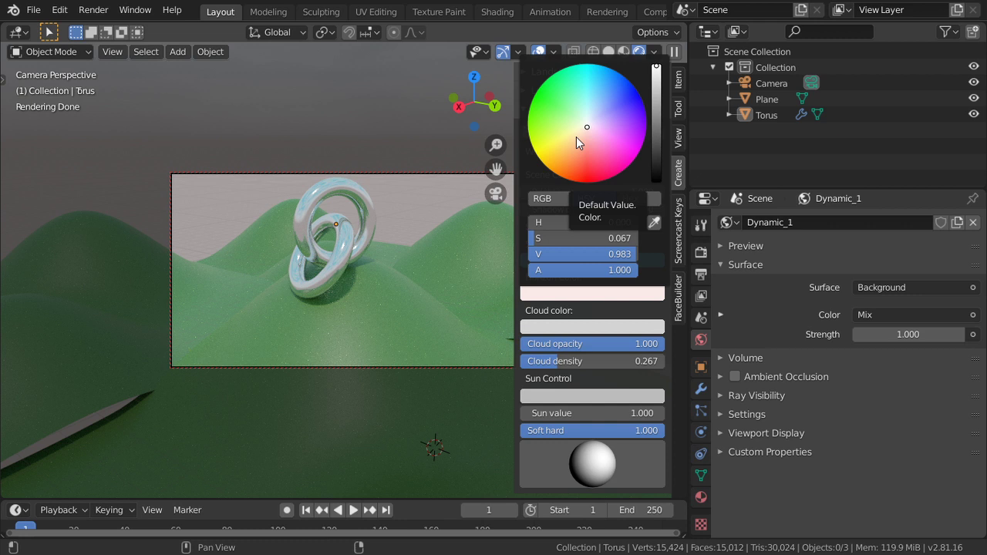
left_click_drag(576, 137, 585, 147)
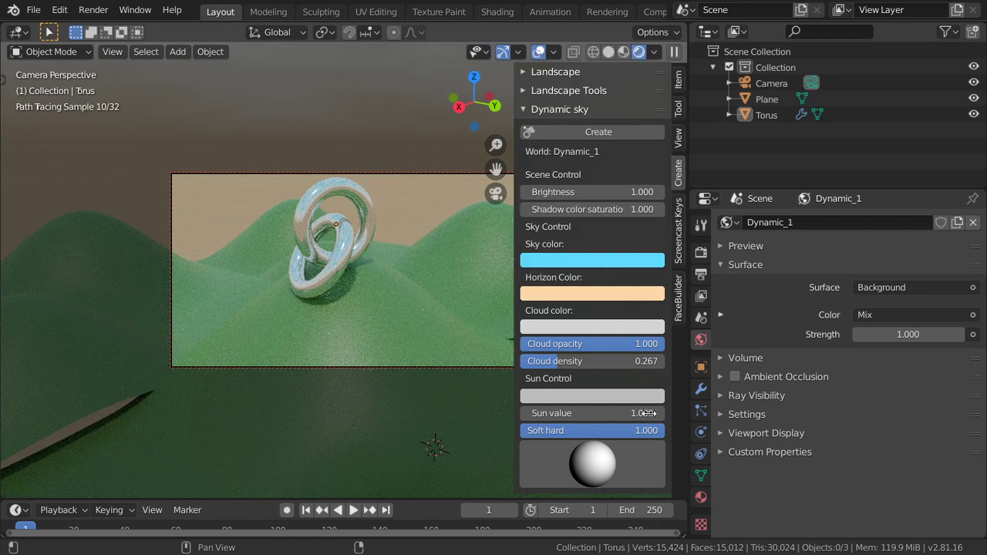
Step: Set the Dynamic Sky sun value to 0.7, after trying 2 and 1.2
left_click(609, 417)
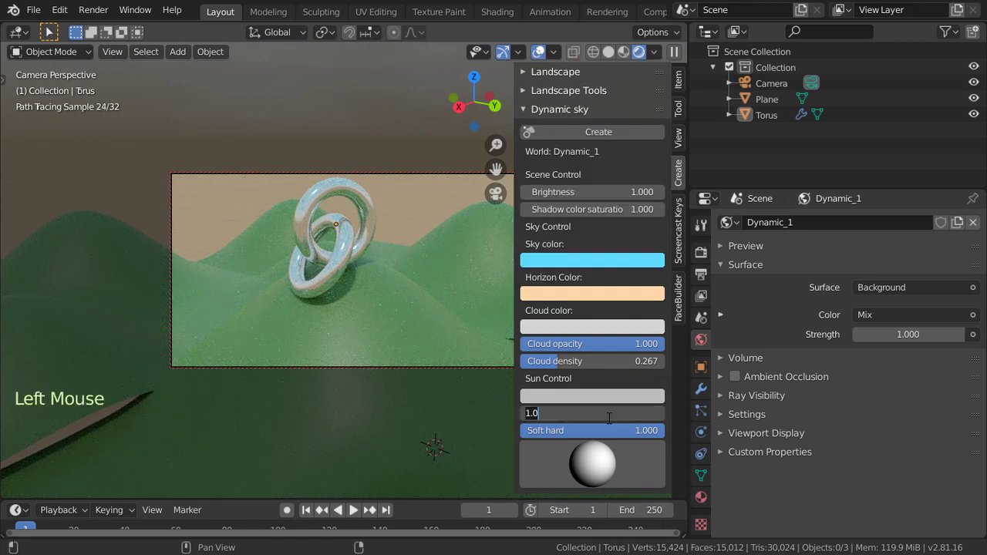
type("2")
key("Return")
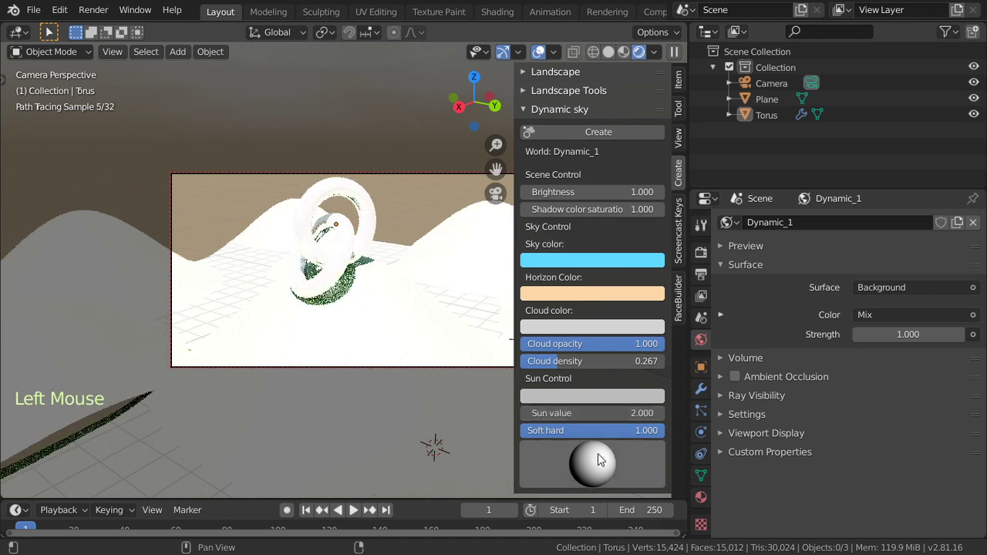
left_click(609, 414)
type("1.2")
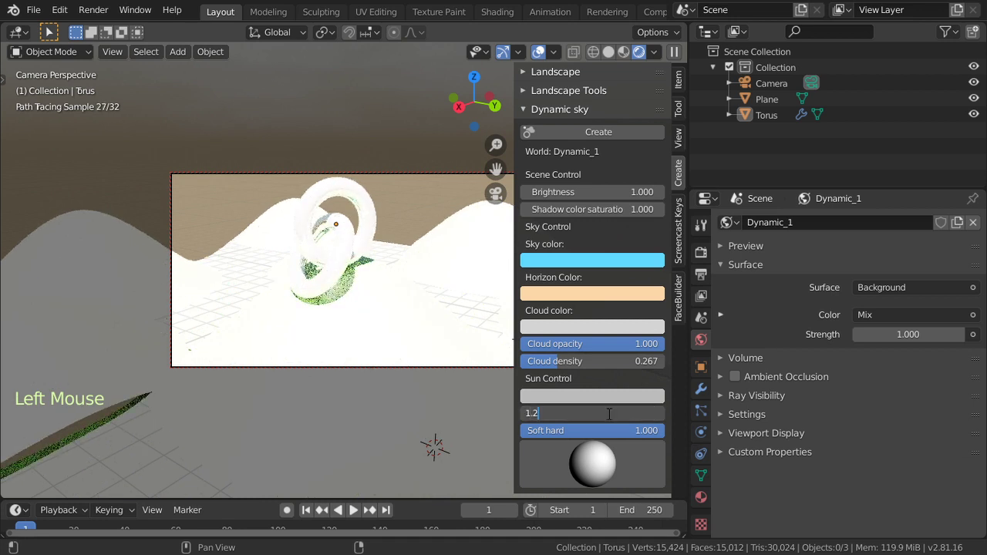
key("Return")
double_click(610, 414)
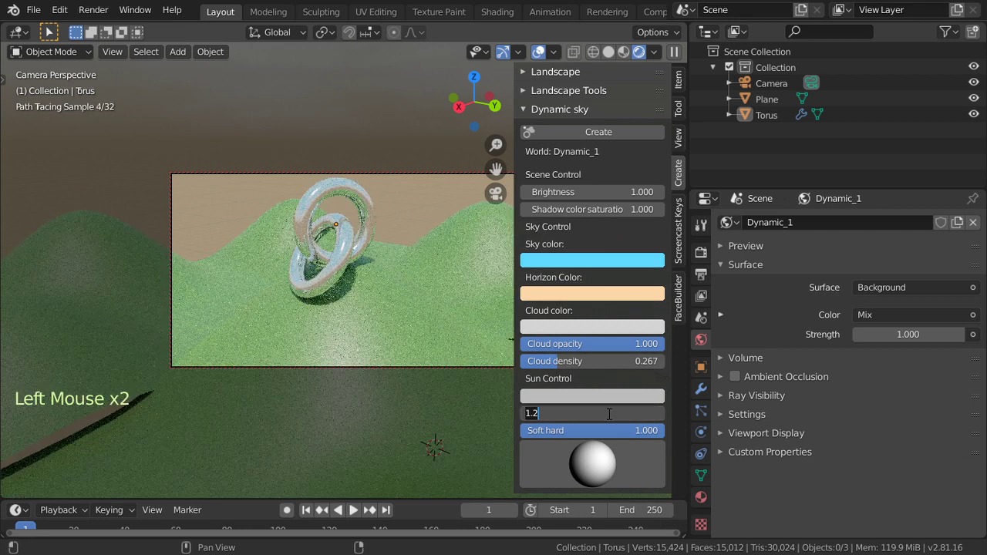
type(".7")
key("Return")
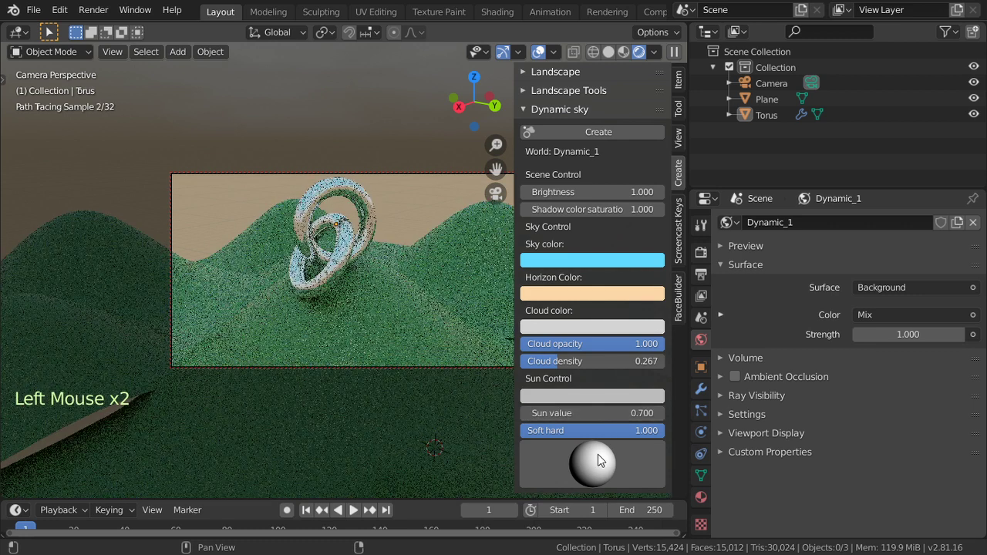
Step: Swing the sun-direction sphere so the light comes from the right
left_click_drag(598, 454, 631, 430)
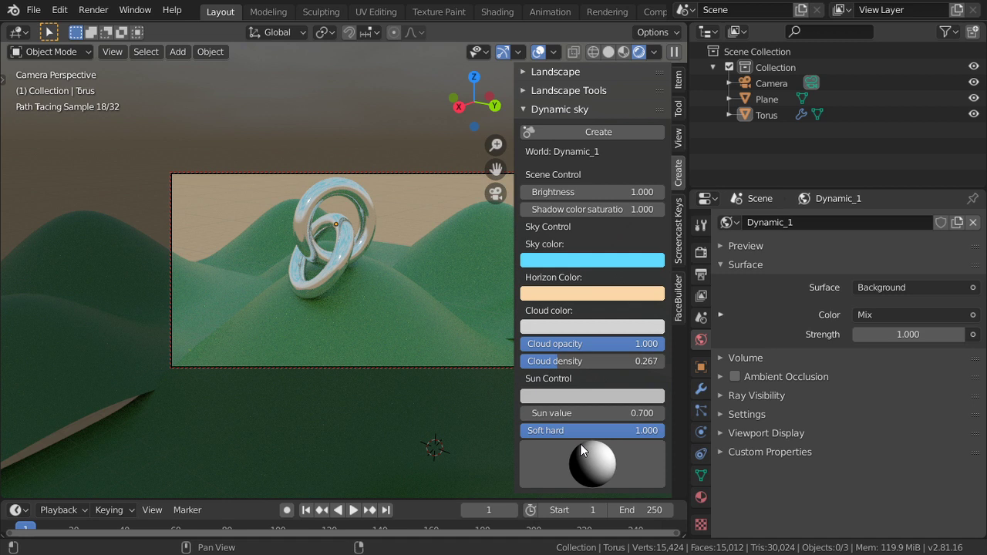
mouse_move(581, 446)
left_mouse_down()
mouse_move(592, 466)
mouse_move(627, 461)
left_mouse_up()
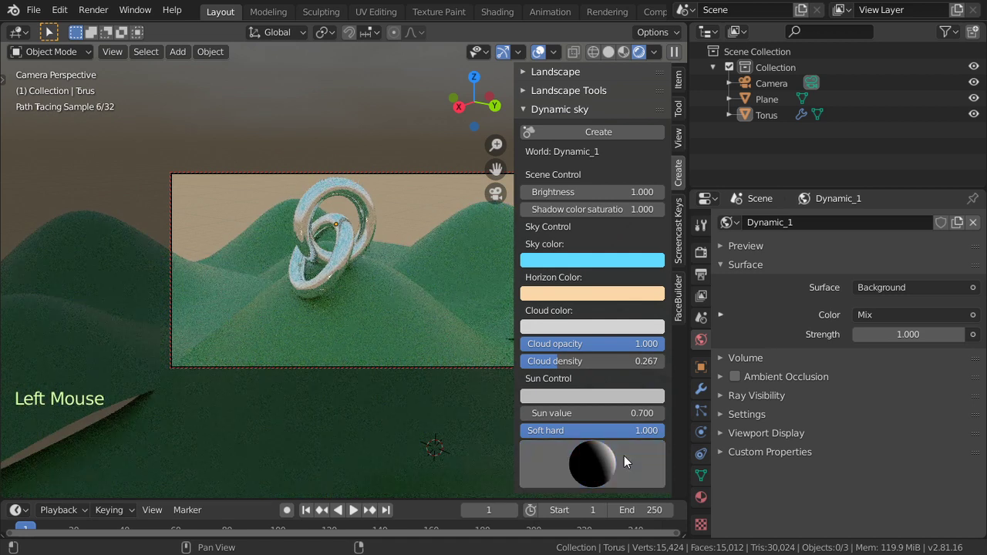
scroll(625, 386, "down", 4)
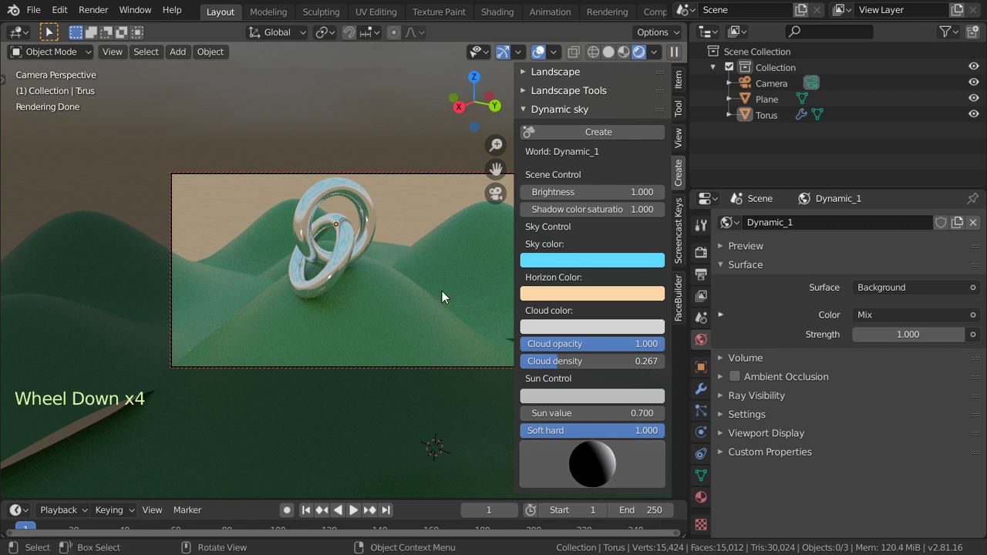
Step: Orbit to a new angle on the rings, hide the sidebar, then render full-screen with F12
mouse_move(350, 270)
middle_mouse_down("alt")
mouse_move(365, 282)
mouse_move(378, 255)
middle_mouse_up("alt")
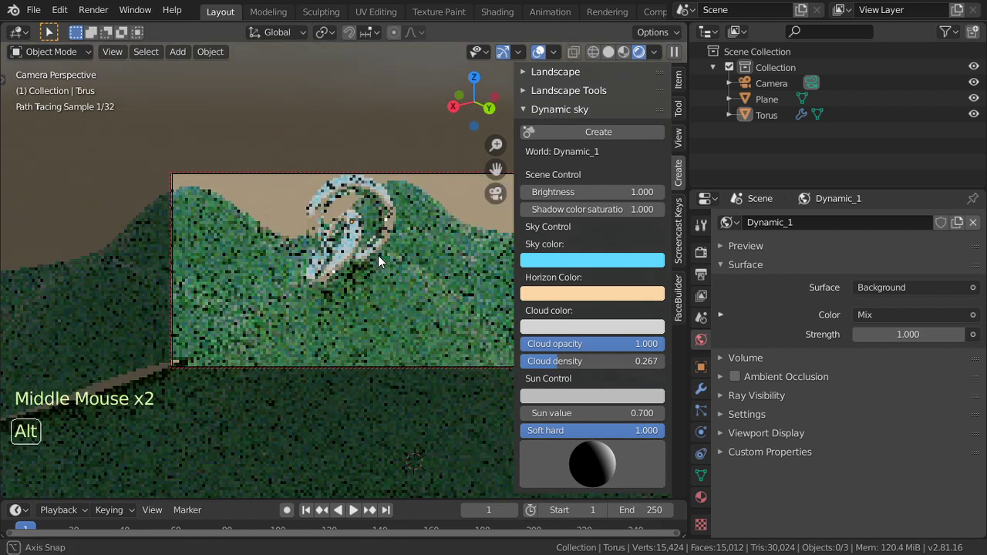
key("n")
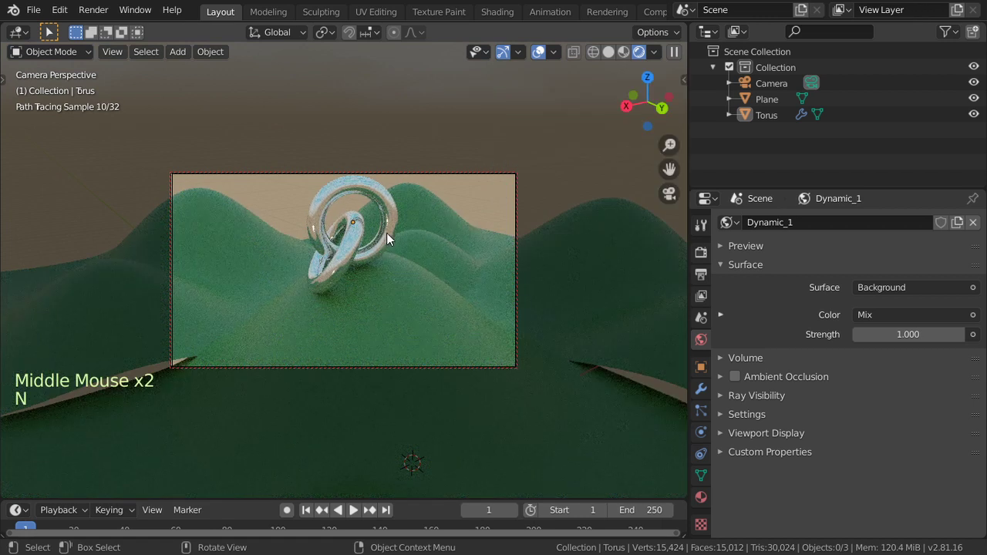
key("F12")
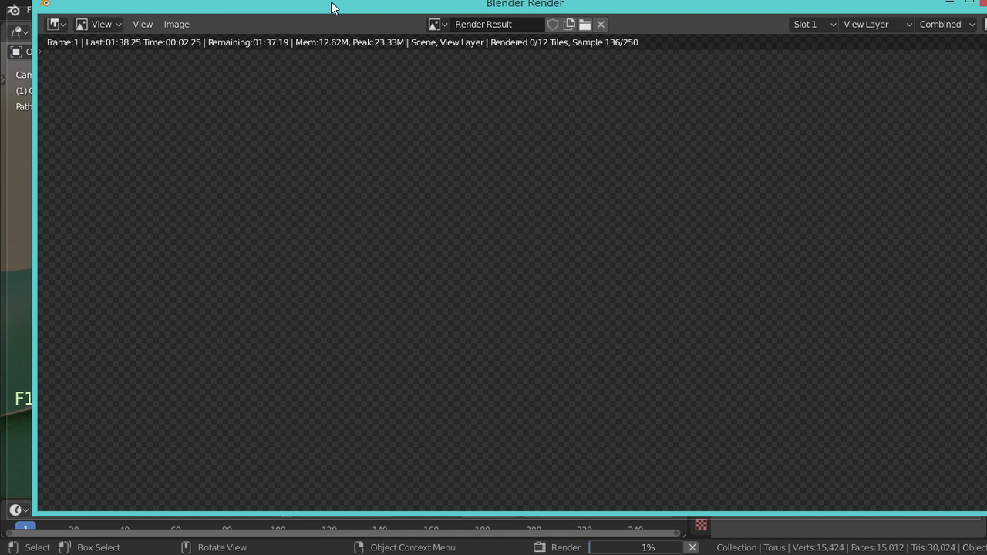
left_click_drag(332, 7, 333, 0)
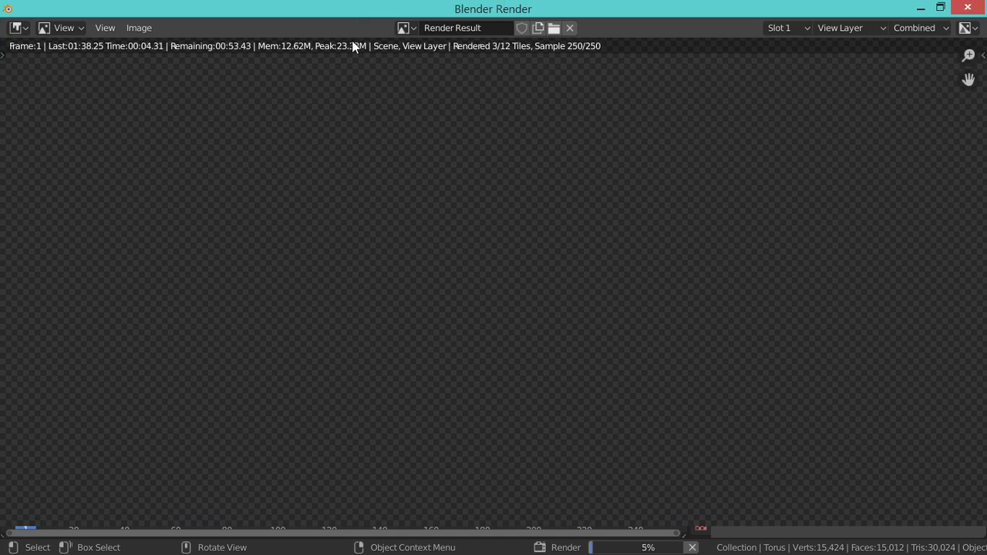